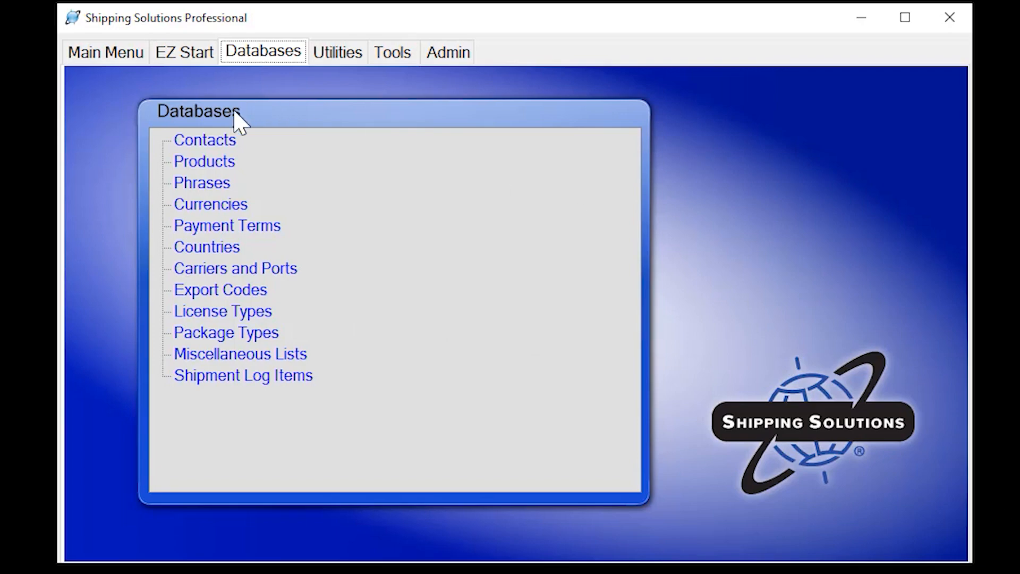
- Review the contact types in the Contacts database and look over the tools for importing contact and product databases
left_click(202, 139)
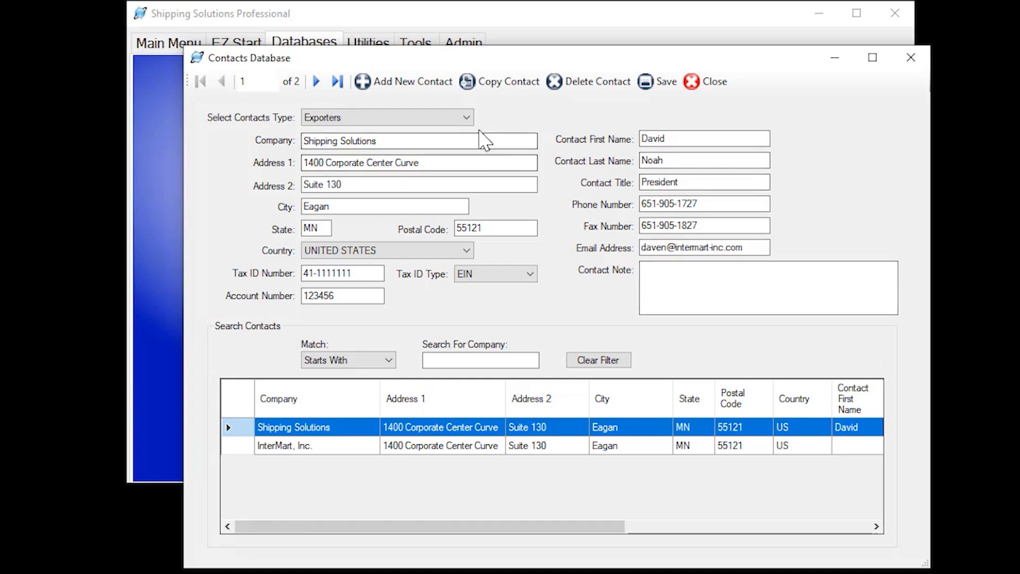
left_click(467, 119)
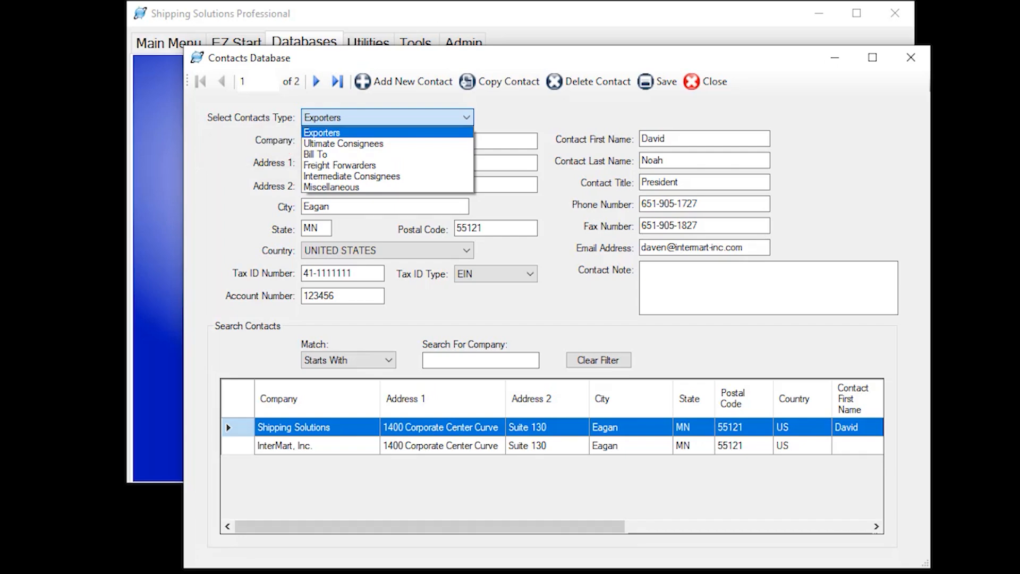
left_click(707, 82)
left_click(707, 82)
left_click(393, 52)
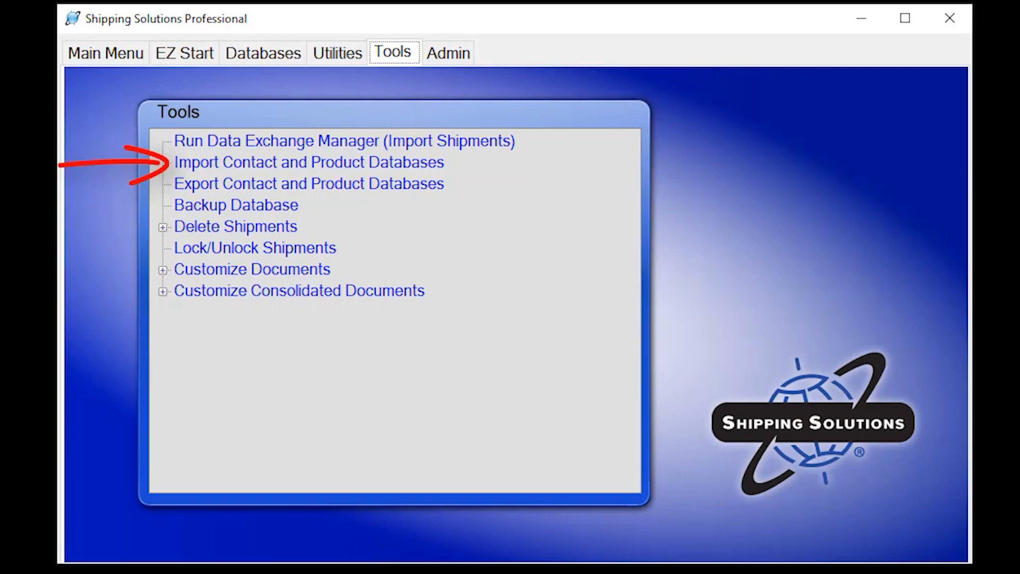
- Examine the first product's invoice, AES DDTC and dangerous goods data in the Products database, including the dangerous goods lookup
left_click(245, 53)
left_click(247, 162)
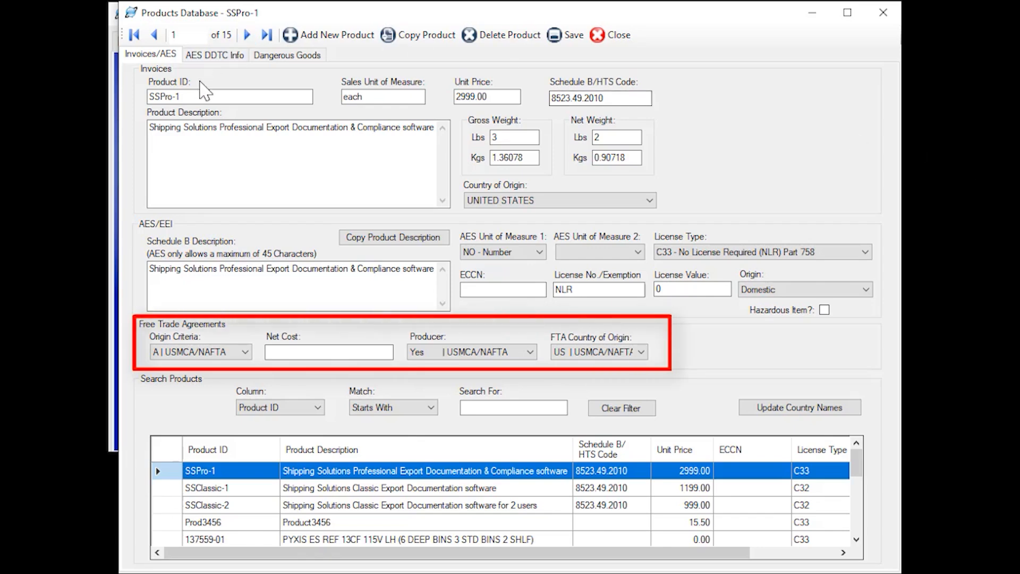
left_click(215, 55)
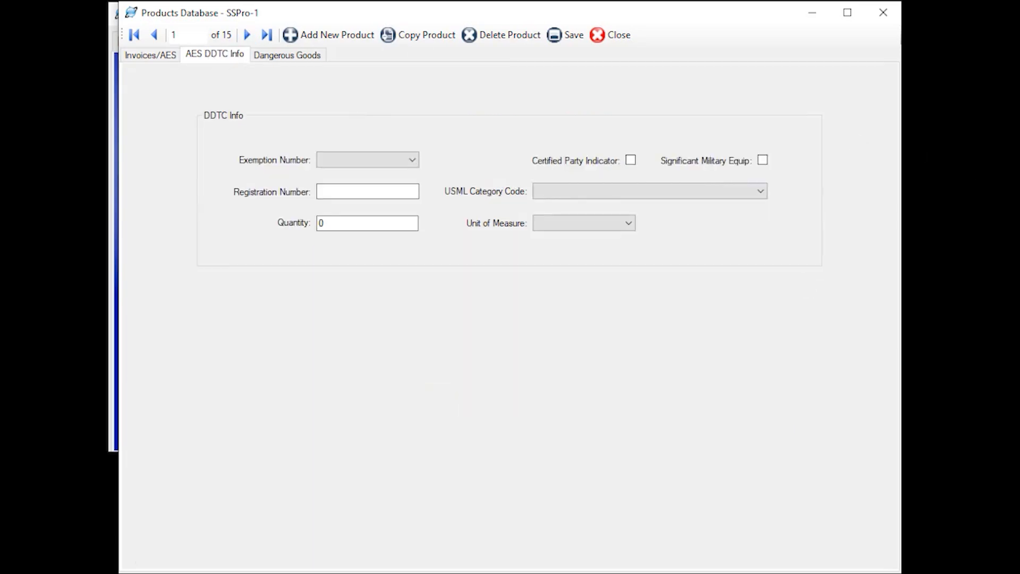
left_click(311, 55)
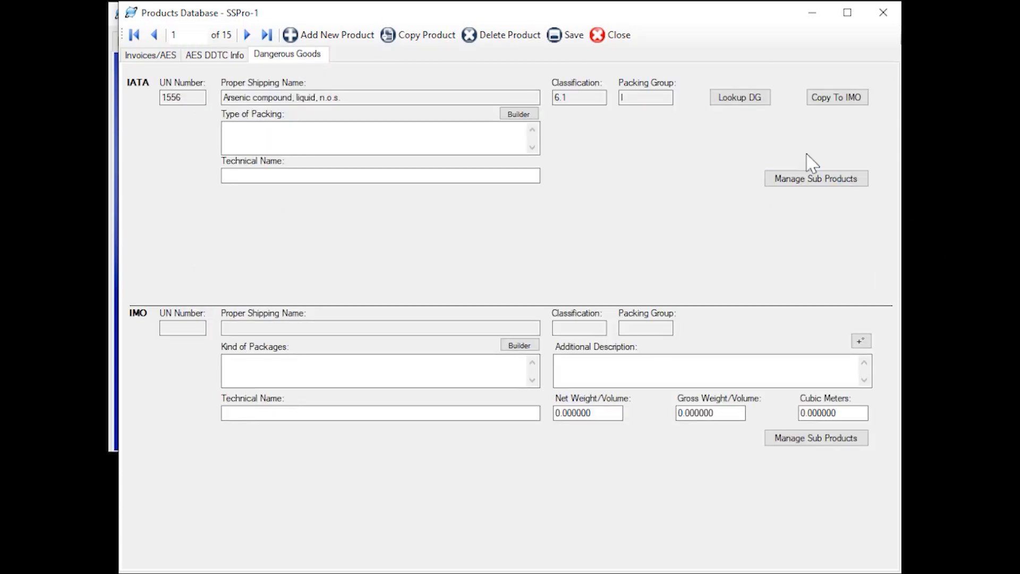
left_click(740, 101)
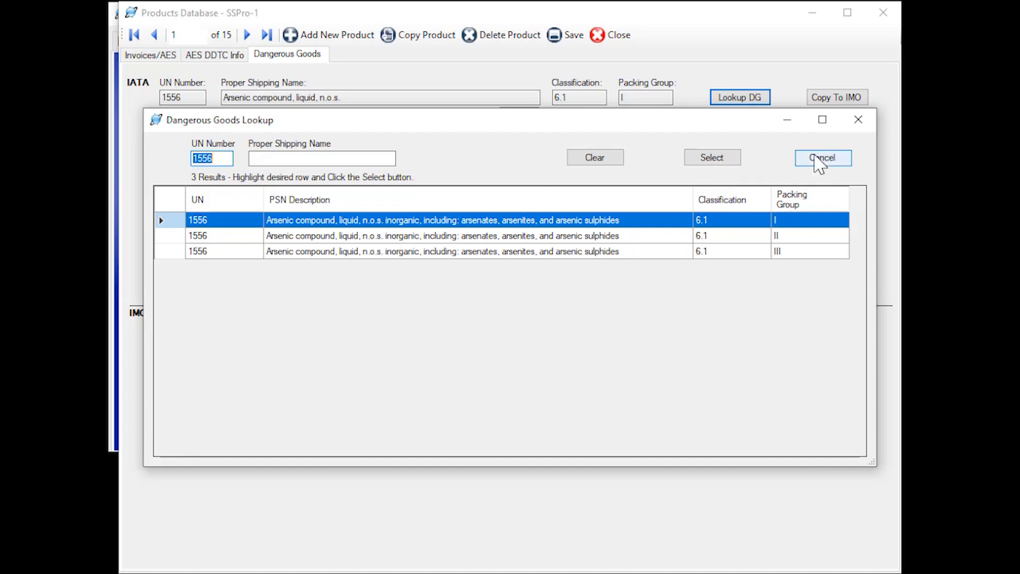
left_click(821, 159)
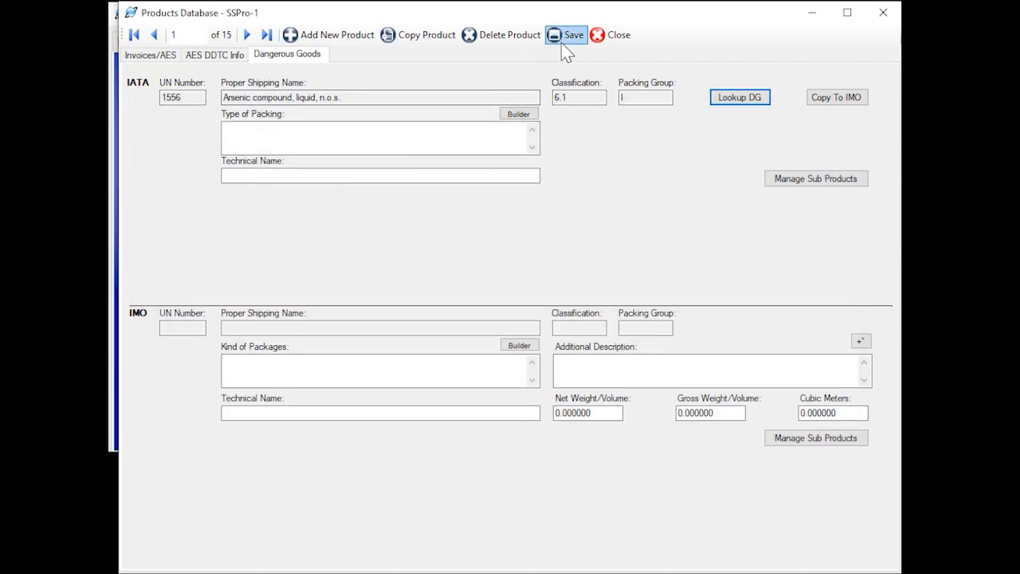
left_click(613, 35)
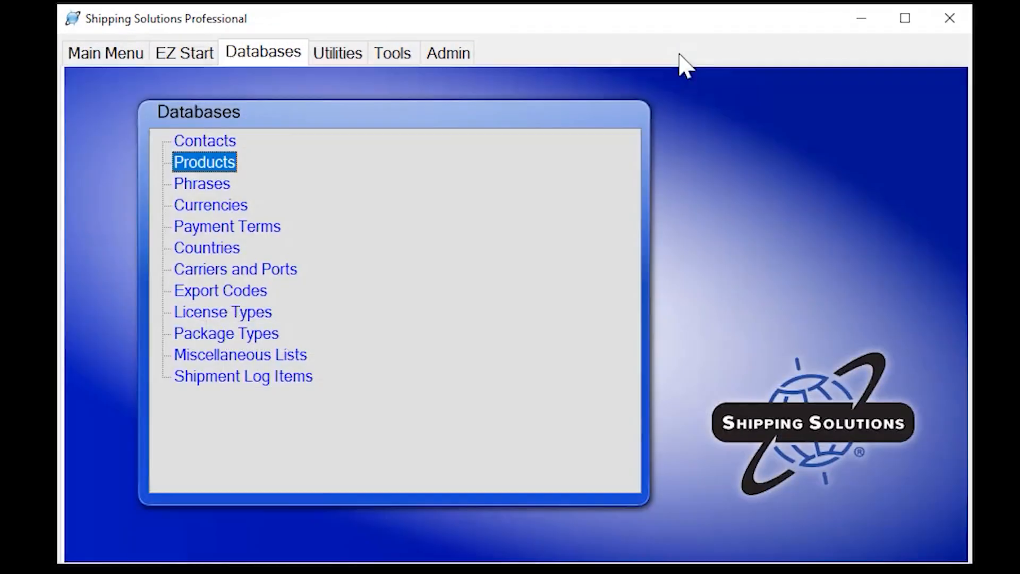
- Create a new shipment from EZ Start
left_click(194, 57)
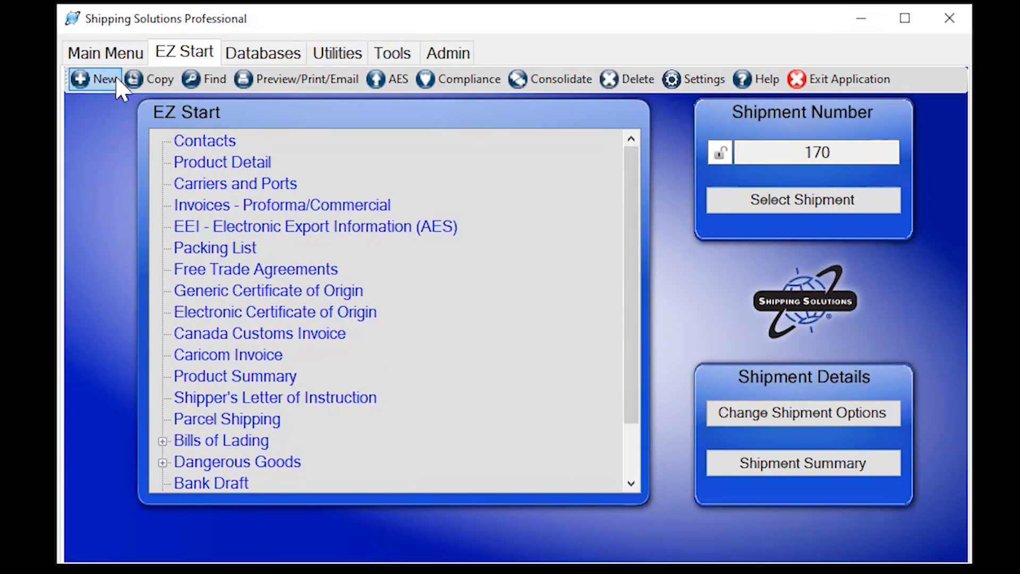
left_click(101, 82)
left_click(680, 443)
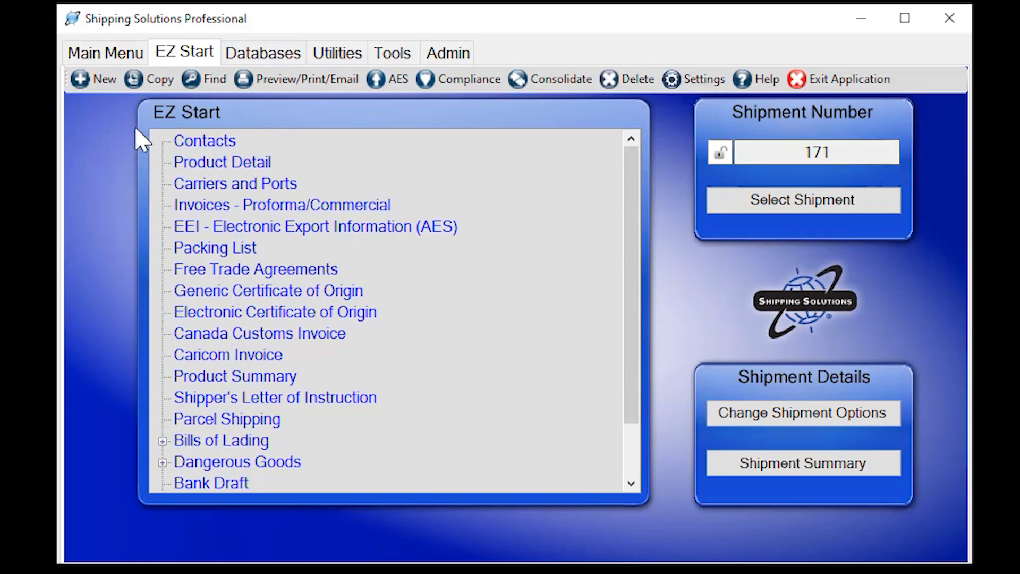
- Fill in the shipment's exporter with Shipping Solutions from the contacts database
left_click(190, 145)
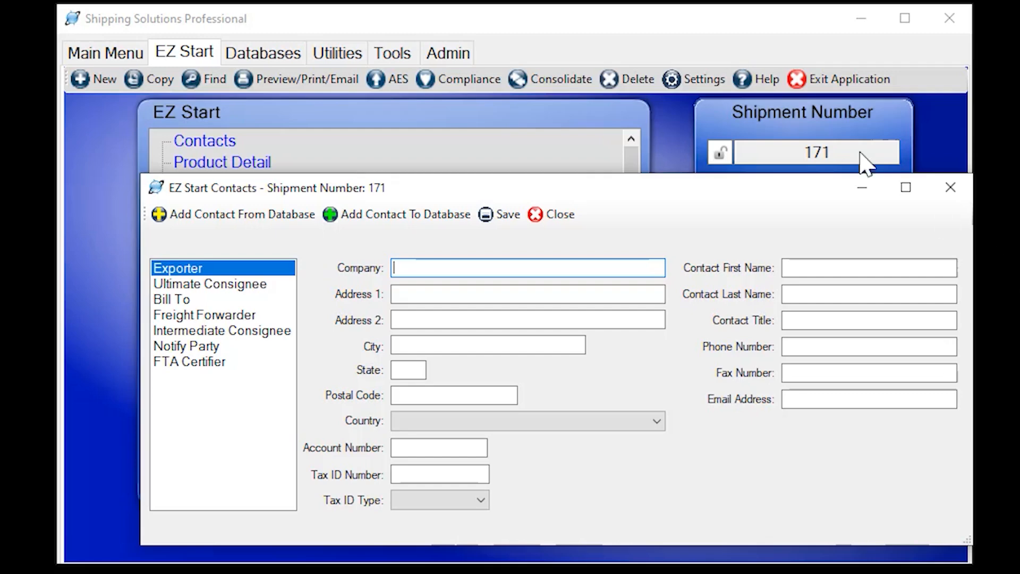
left_click(230, 215)
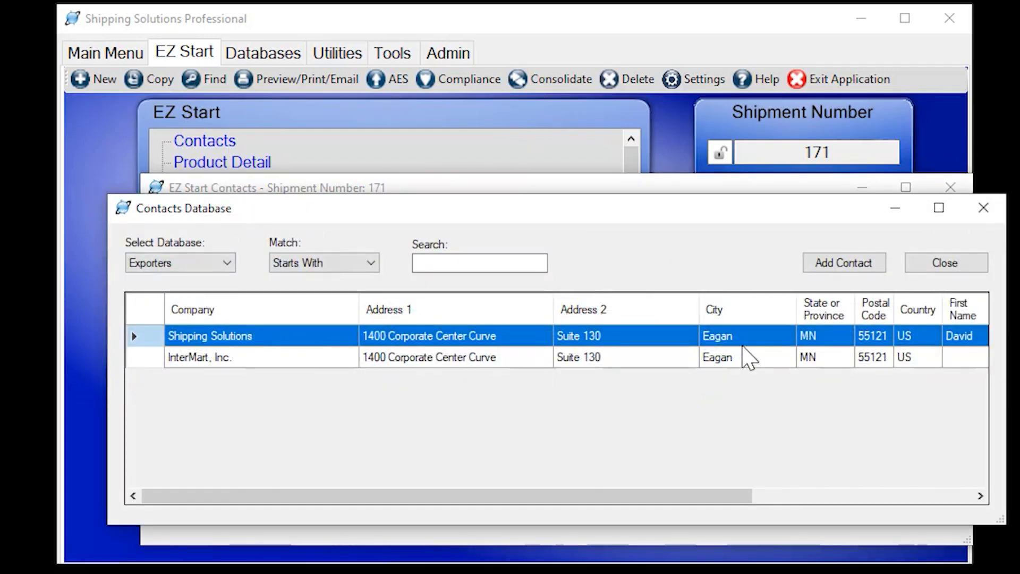
left_click(842, 271)
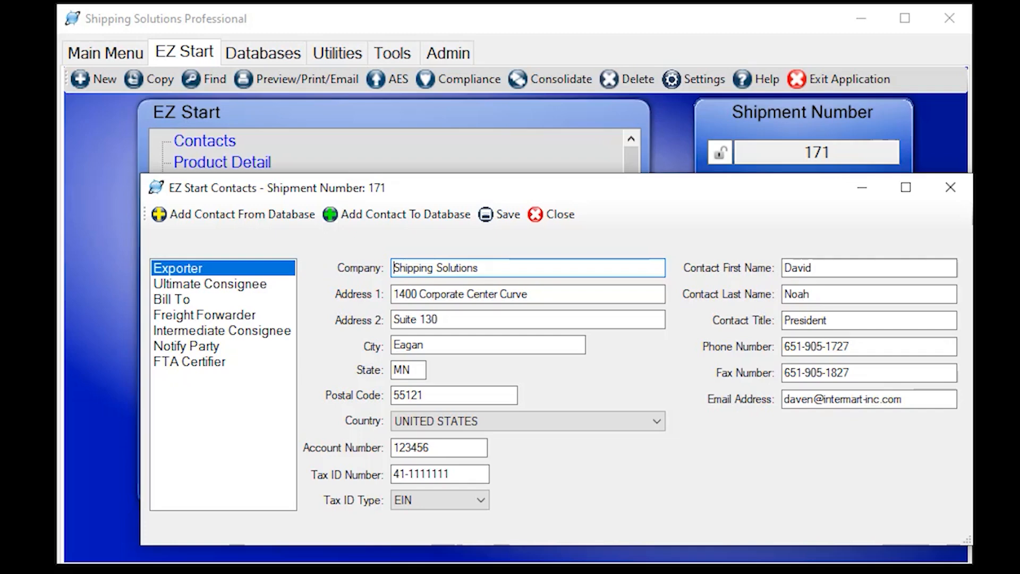
- Fill in the shipment's ultimate consignee with London Kites Ltd. from the contacts database
left_click(221, 285)
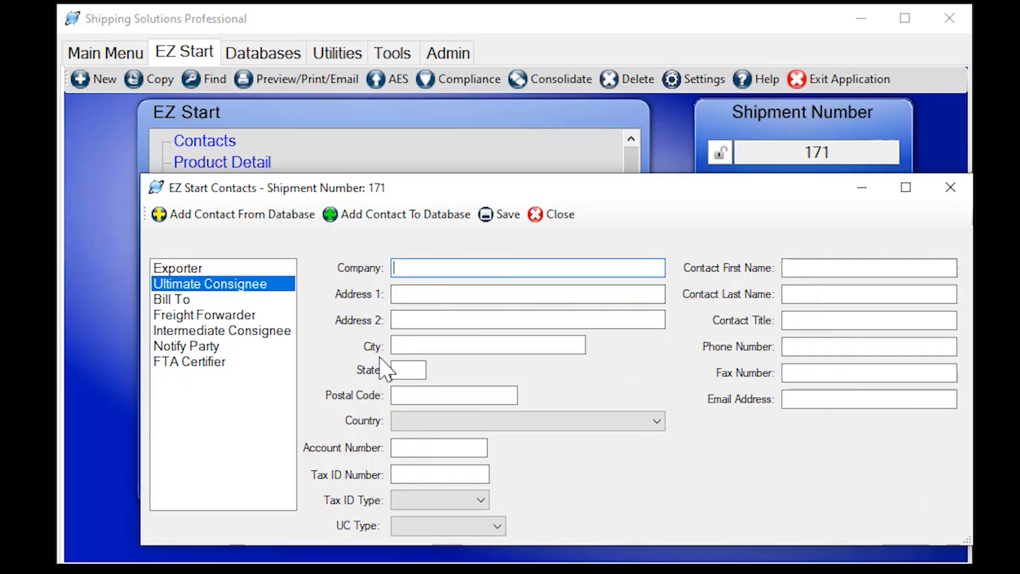
left_click(262, 218)
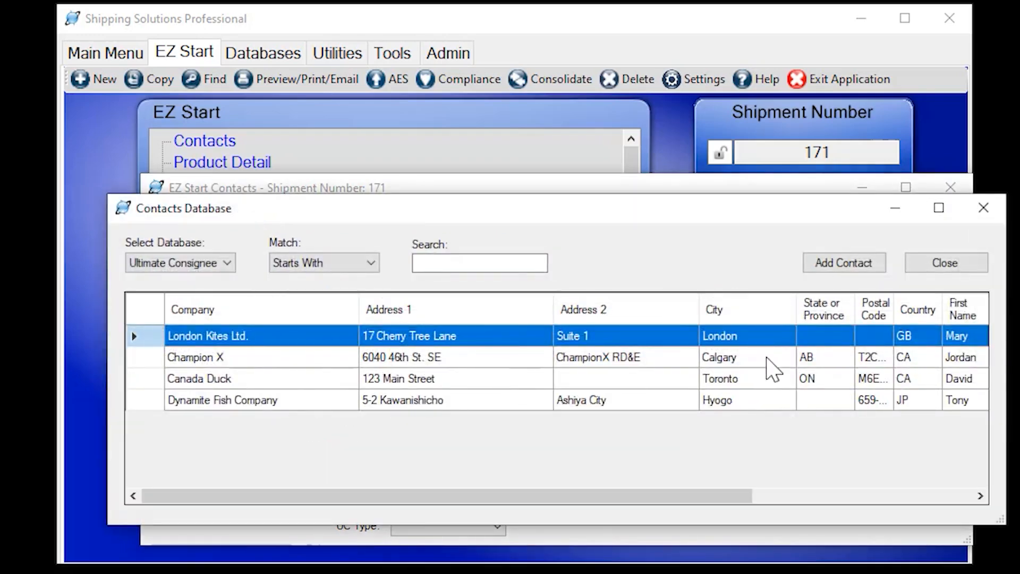
left_click(843, 266)
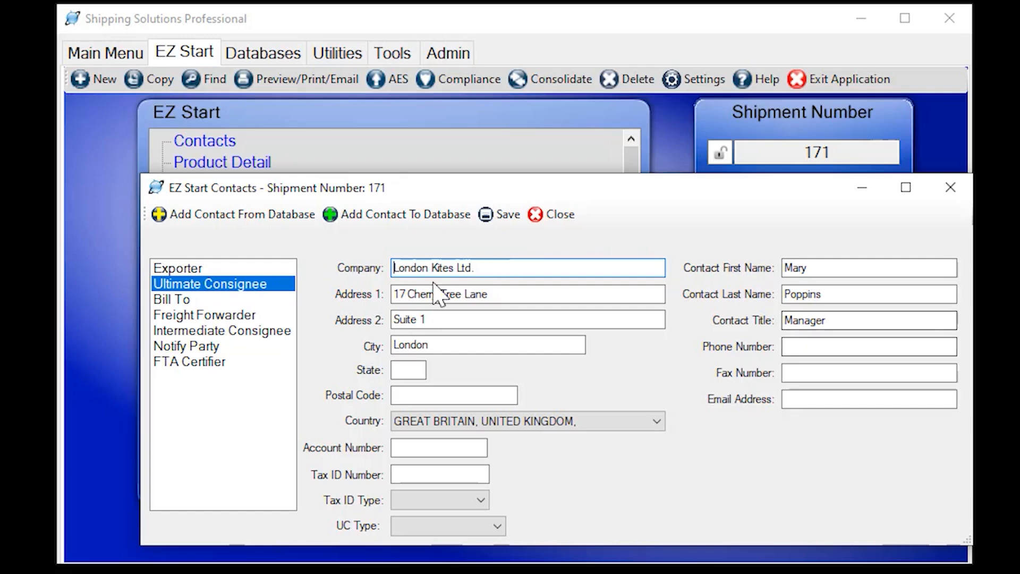
- Fill in the shipment's intermediate consignee with AAA Freight Services Ltd. from the contacts database
left_click(266, 330)
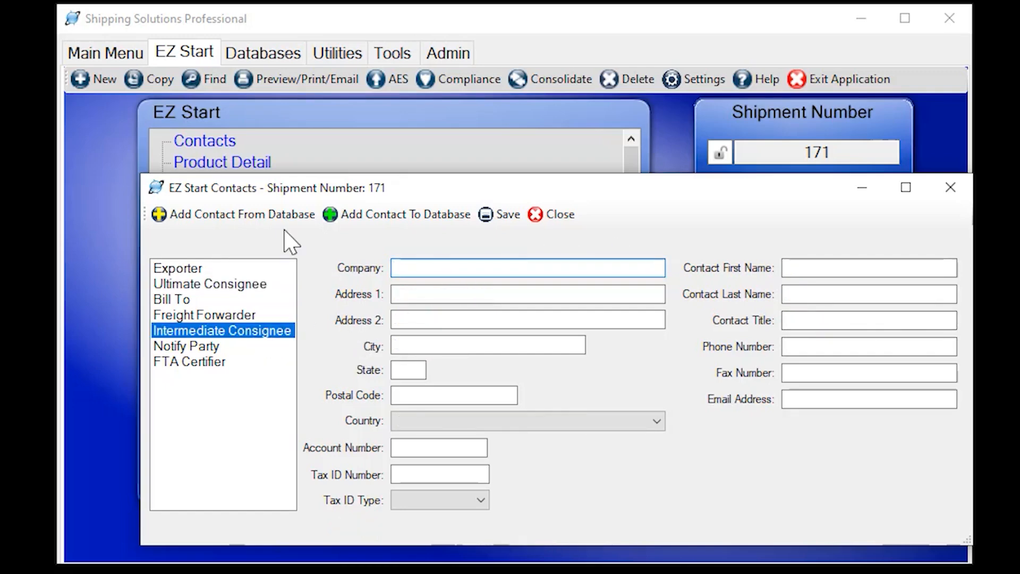
left_click(277, 215)
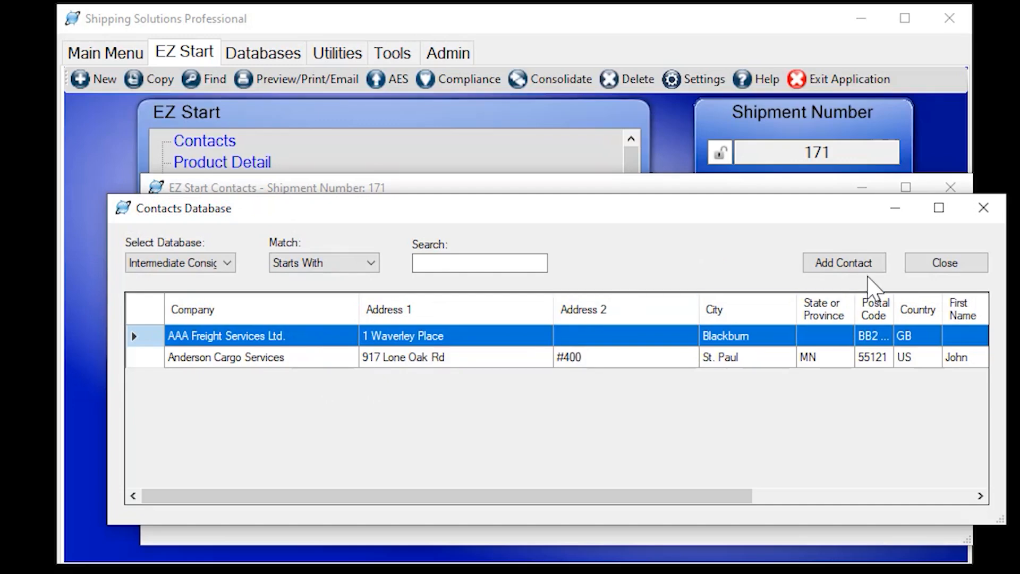
left_click(869, 259)
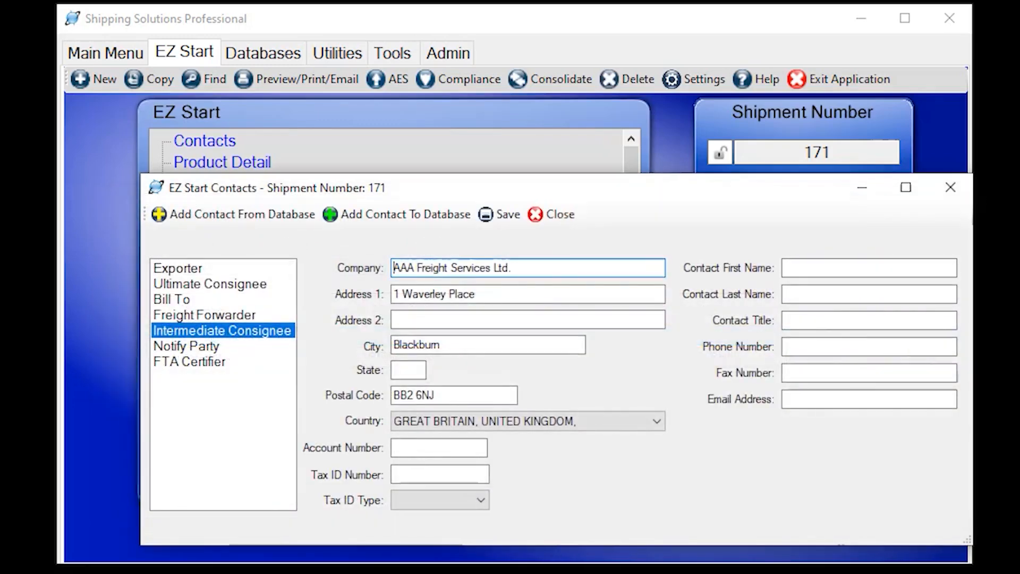
- Check which additional contact types can be added to the shipment, and save and close its contacts
right_click(217, 408)
mouse_move(240, 420)
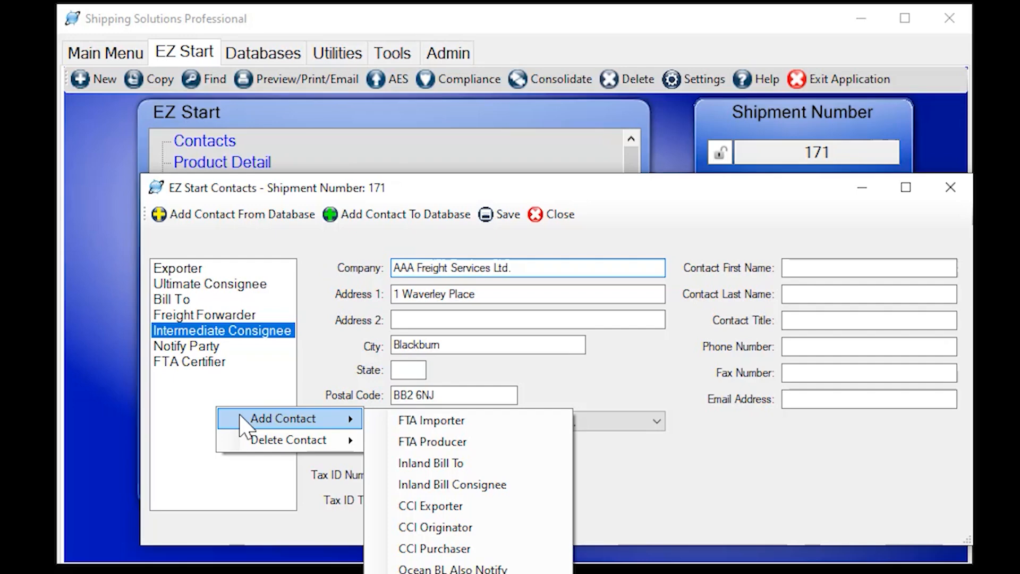
left_click(496, 233)
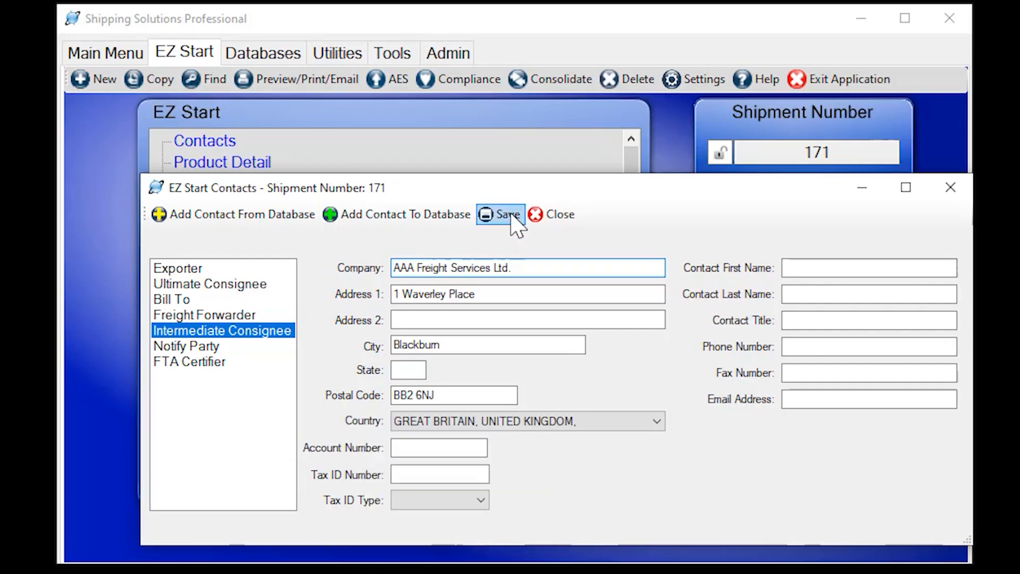
left_click(542, 223)
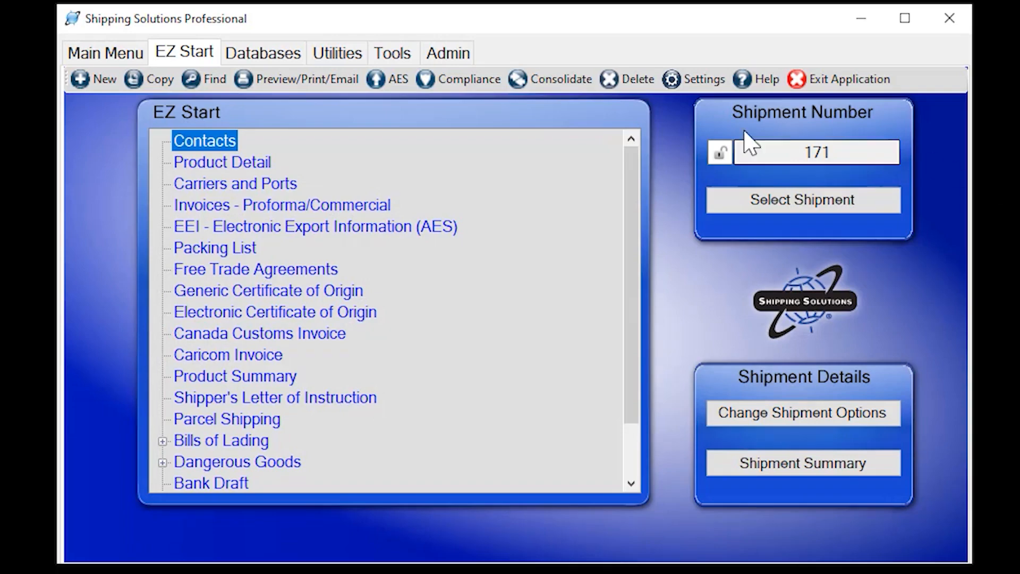
- Add the products SSPro-1 and SSClassic-1 from the database to the shipment's product detail
left_click(231, 168)
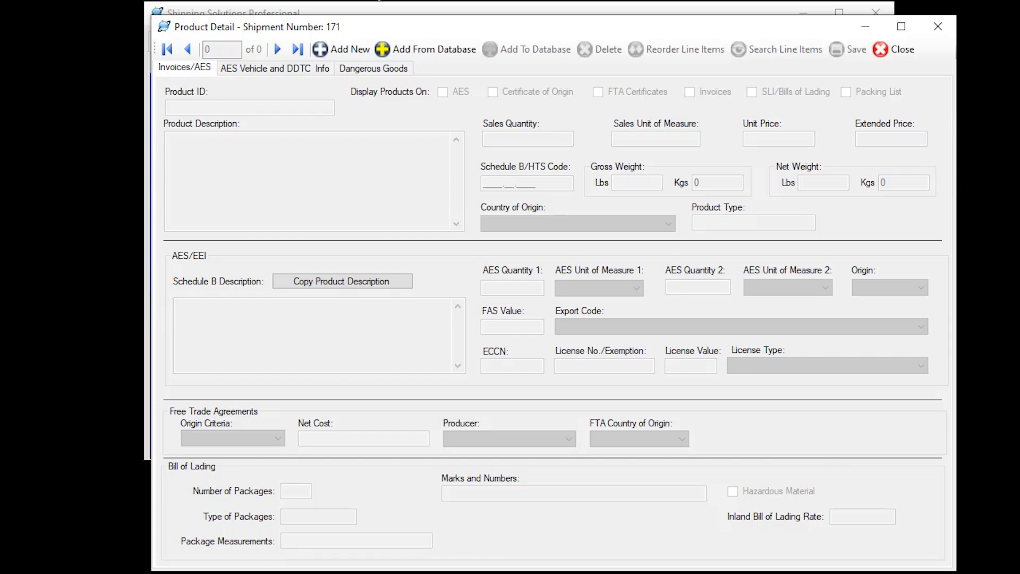
left_click(420, 49)
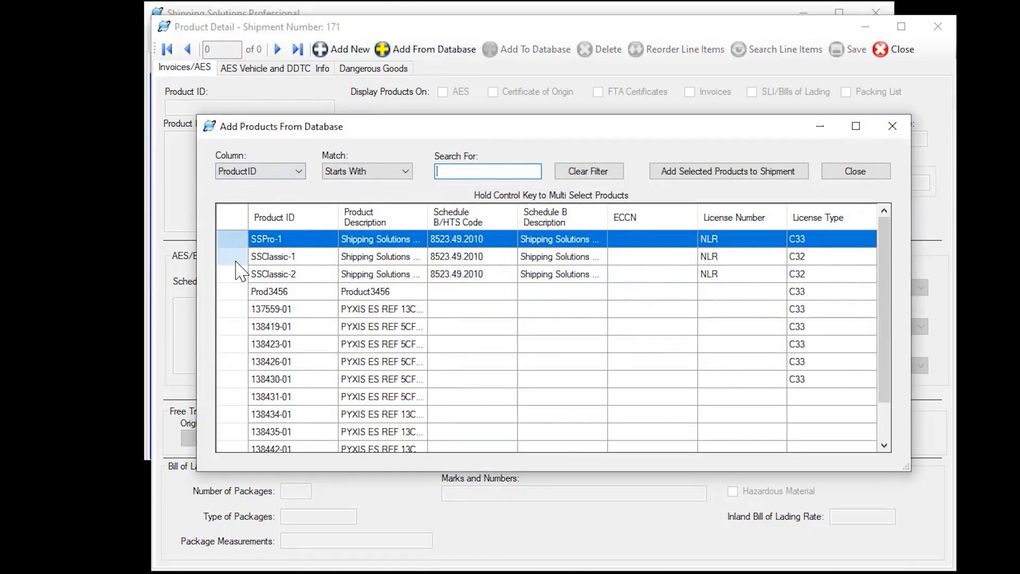
left_click(235, 259)
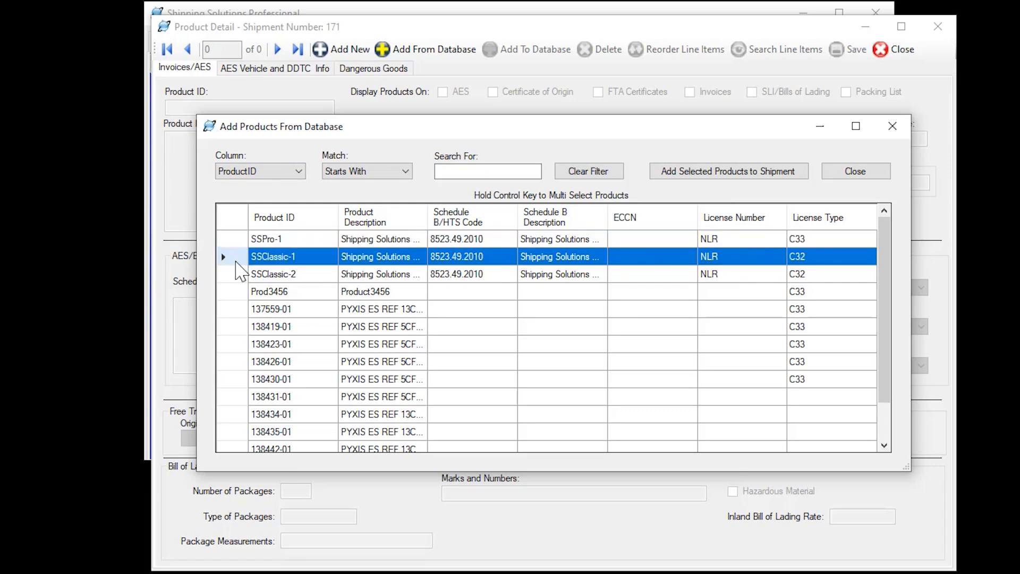
left_click(234, 244, "ctrl")
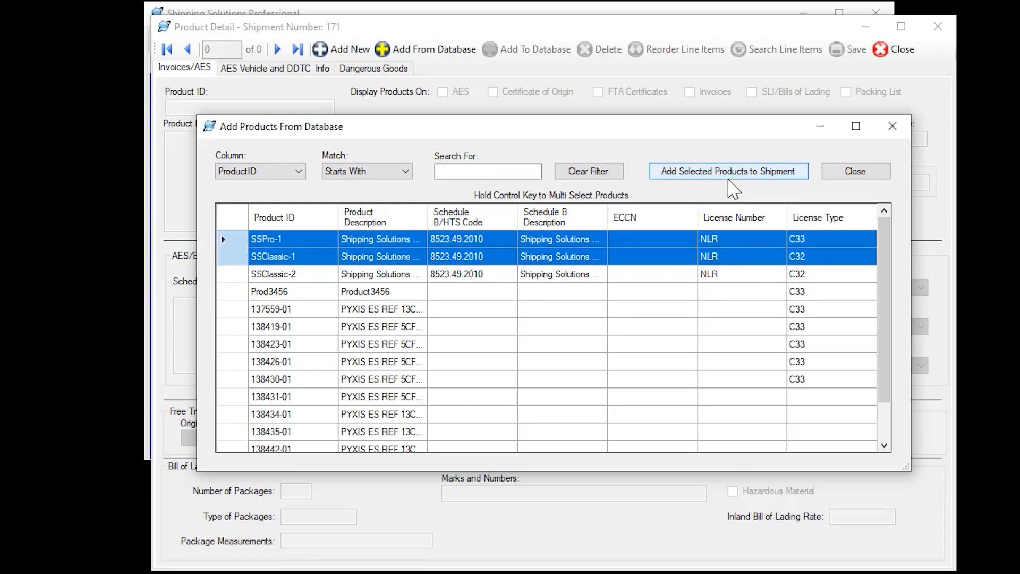
left_click(728, 173)
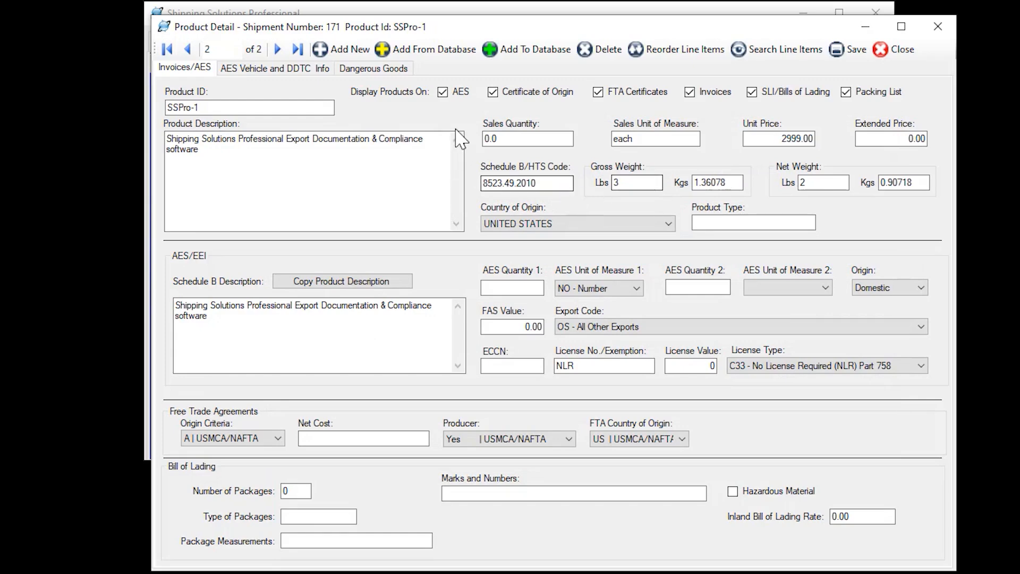
- Set the sales quantity of the SSPro-1 line item to 1
left_click(512, 139)
type("1")
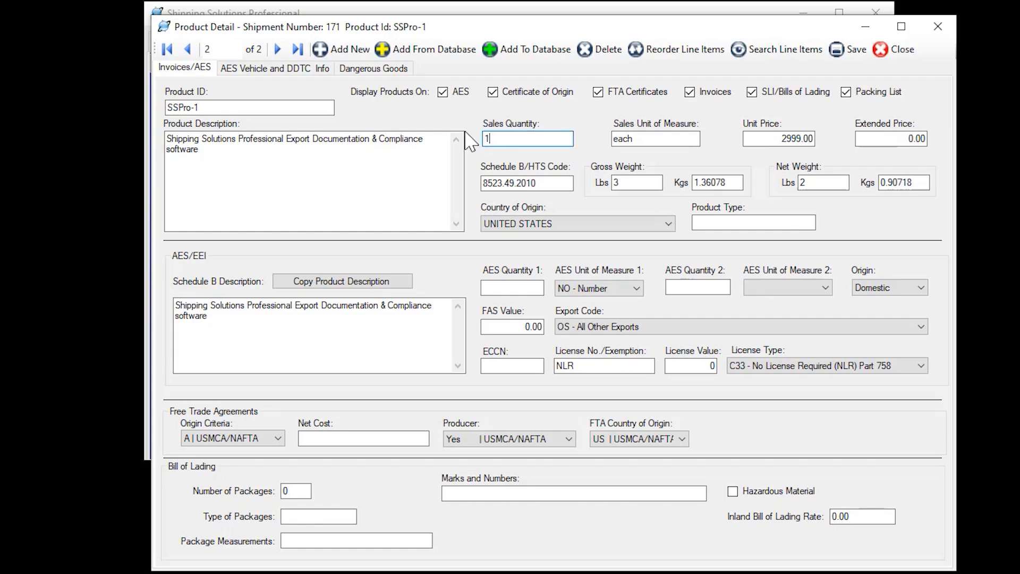
key("Tab")
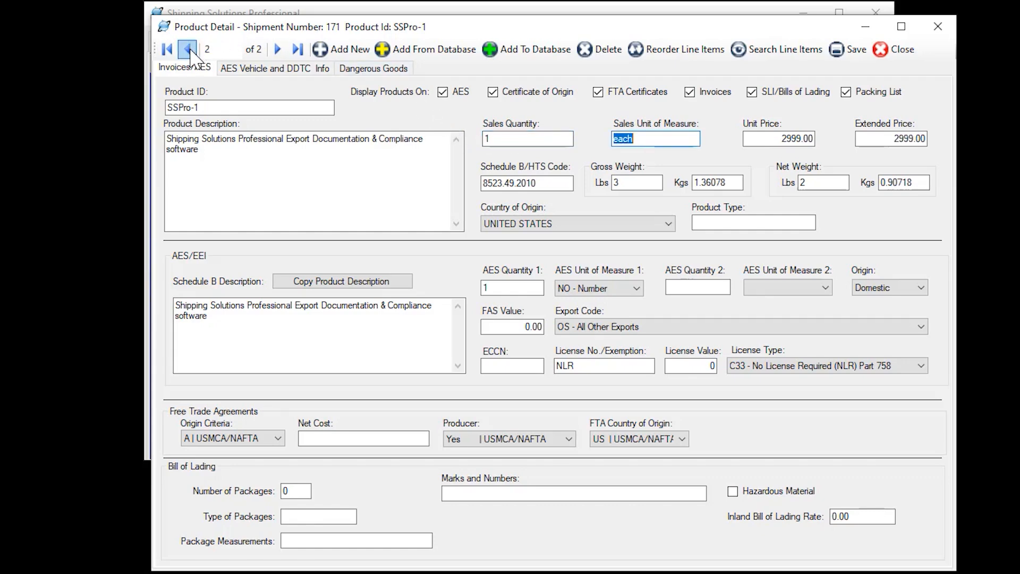
- Set the sales quantity of the SSClassic-1 line item to 2
left_click(187, 49)
left_click(526, 139)
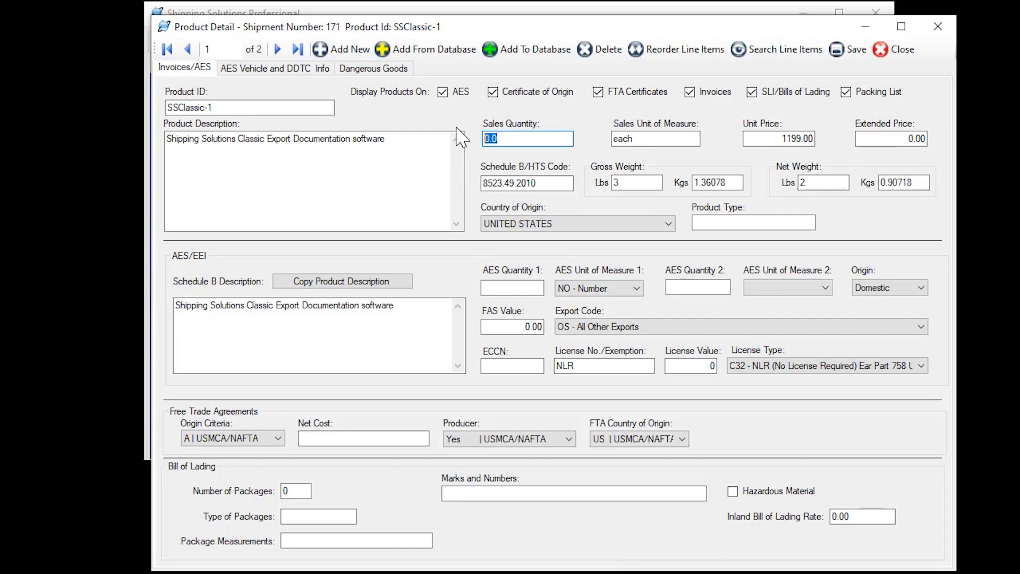
type("2")
key("Tab")
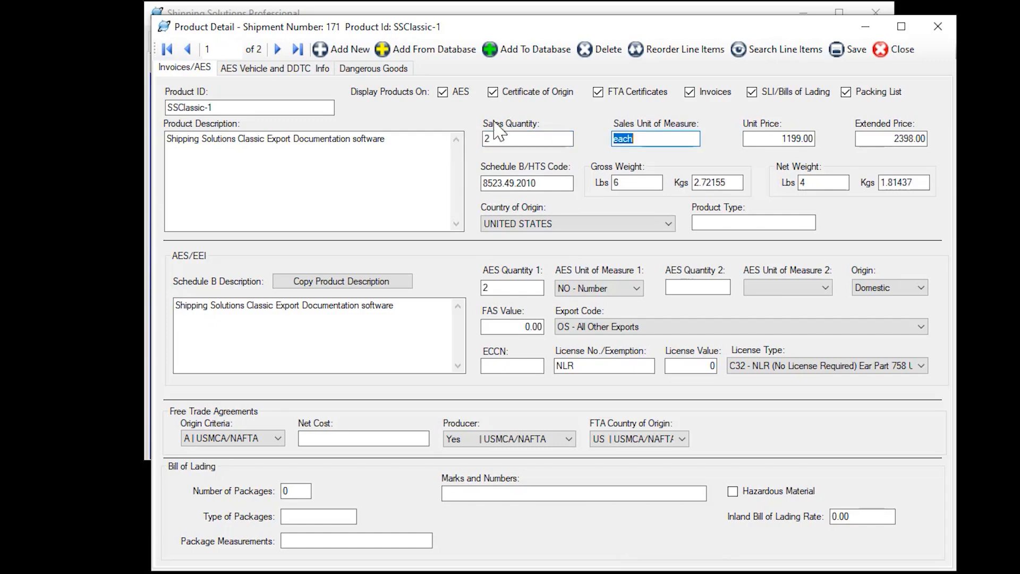
- Set the SSClassic-1 unit price to 1099, and save and close the product detail
left_click(775, 139)
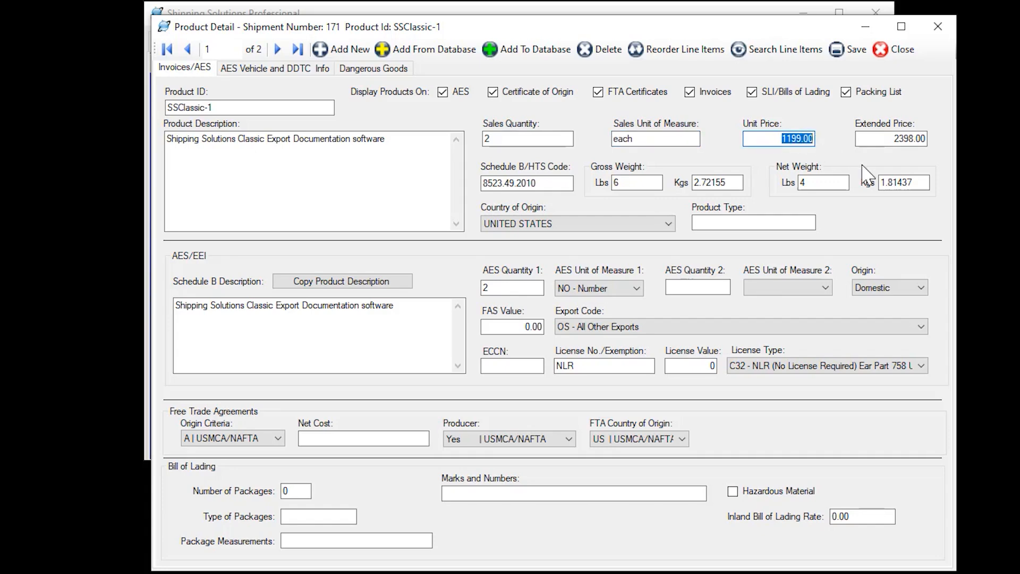
type("1099")
key("Tab")
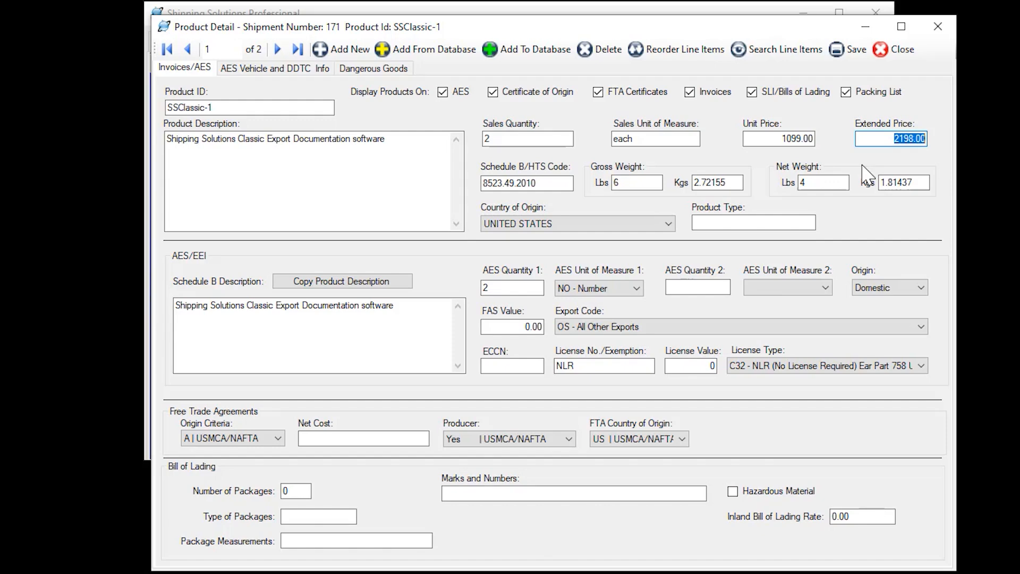
left_click(841, 53)
left_click(898, 49)
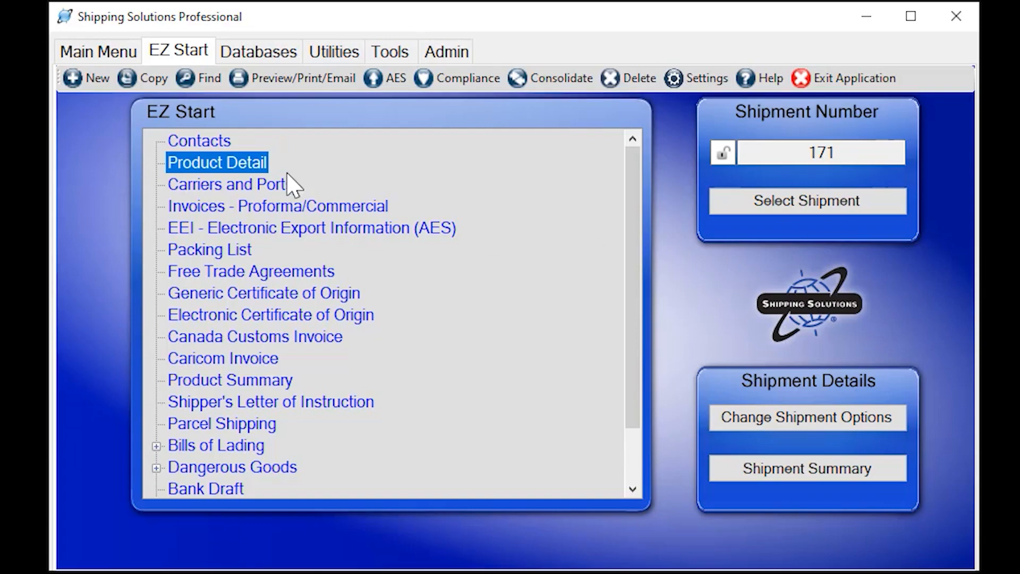
- Open the shipment's proforma/commercial invoice data and set the commercial invoice date to 8/18/2022 and the commercial invoice number to 1234
left_click(261, 207)
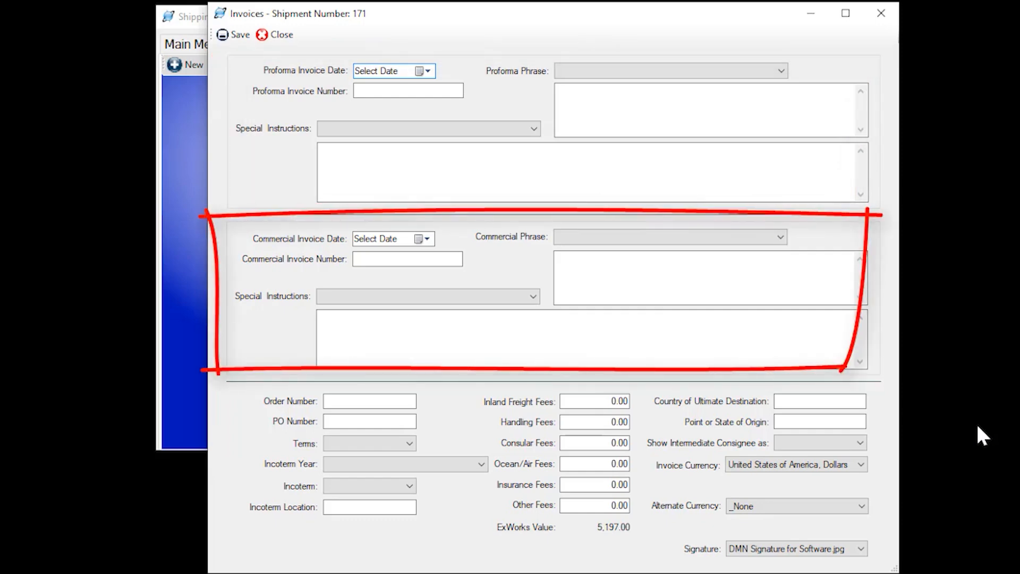
left_click(426, 238)
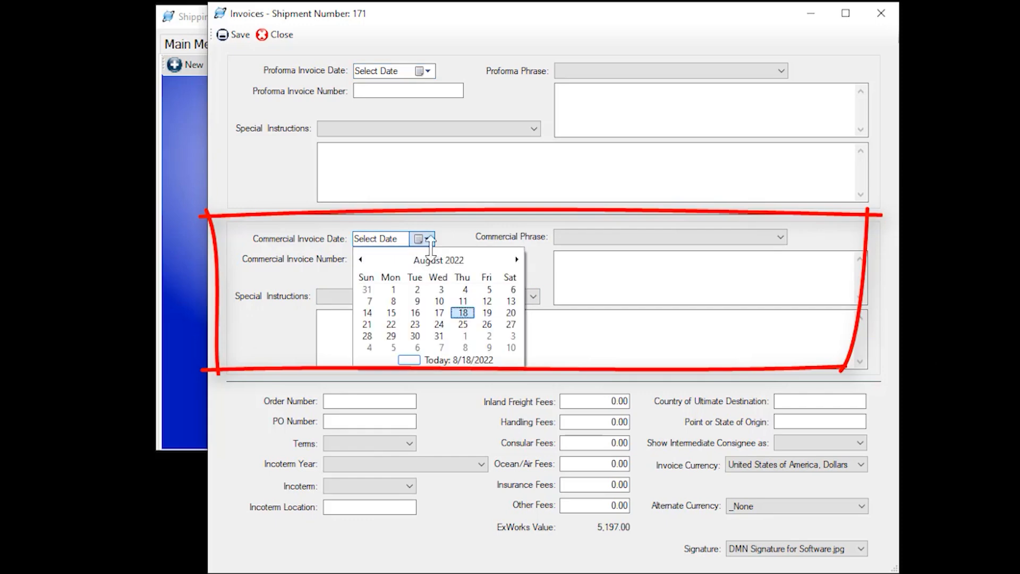
left_click(461, 314)
left_click(432, 258)
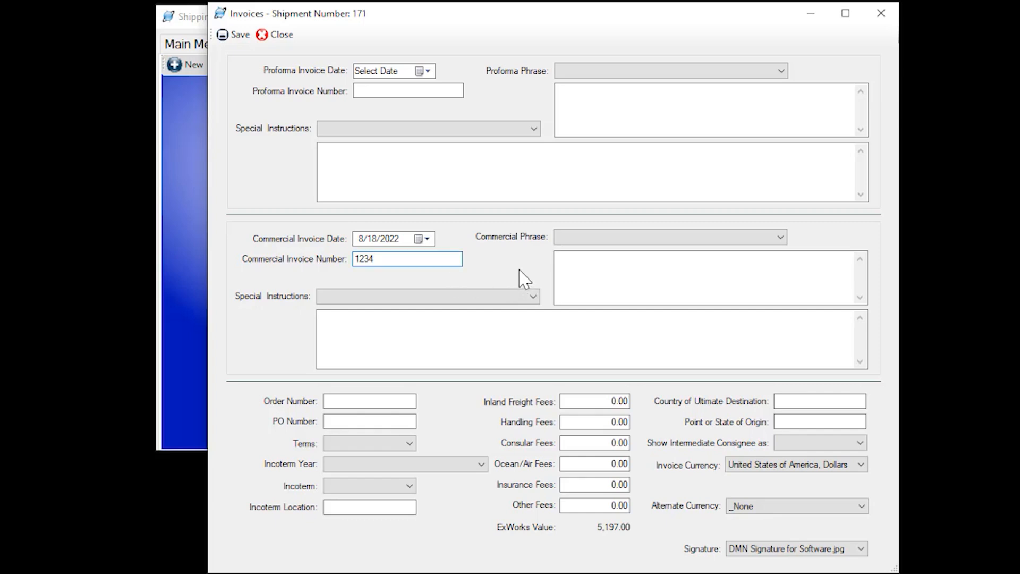
- Set the commercial phrase to Destination Control Statement - Consolidated and the commercial invoice's special instructions to CI Instructions
left_click(781, 238)
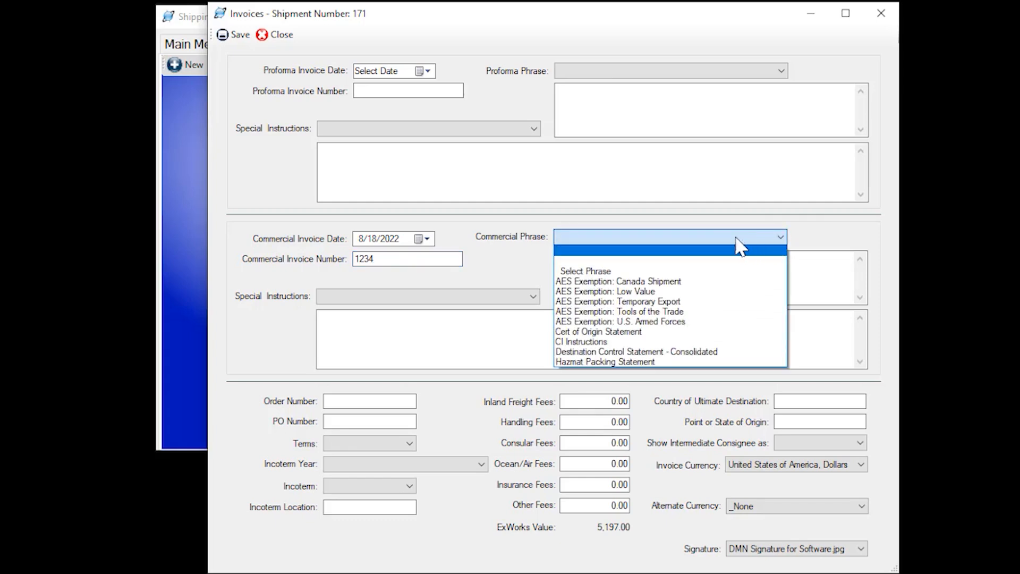
left_click(626, 352)
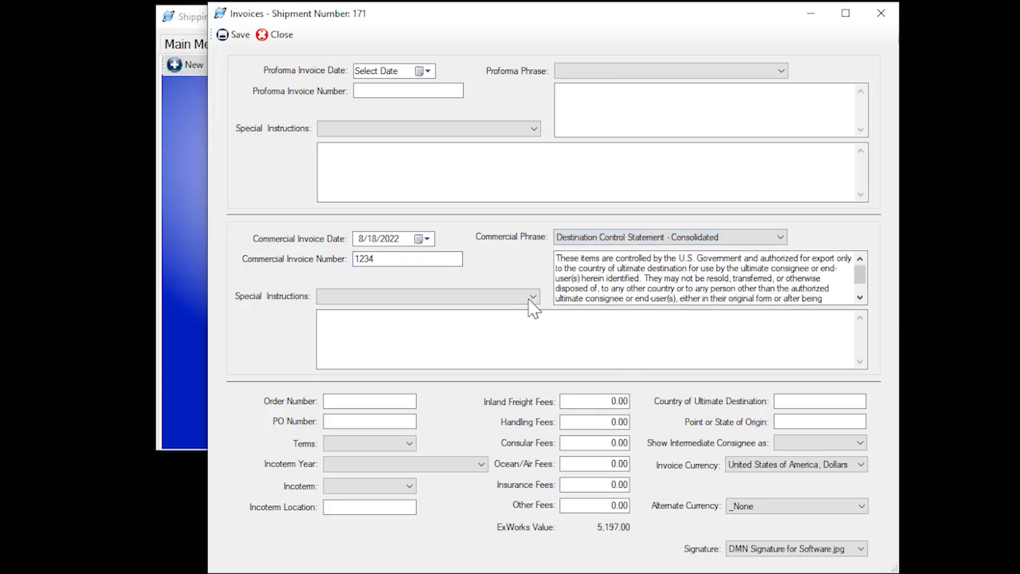
left_click(533, 297)
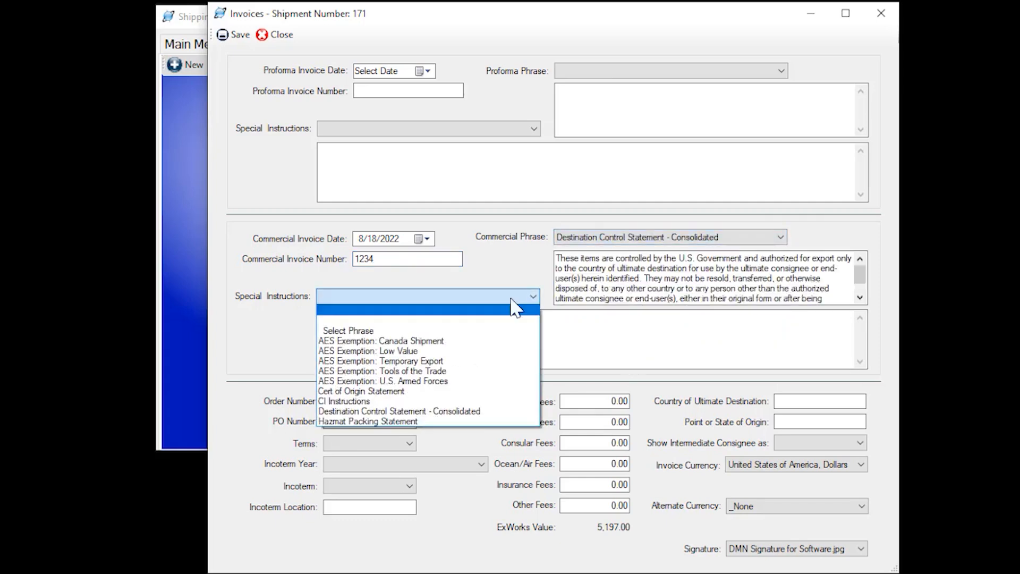
left_click(422, 402)
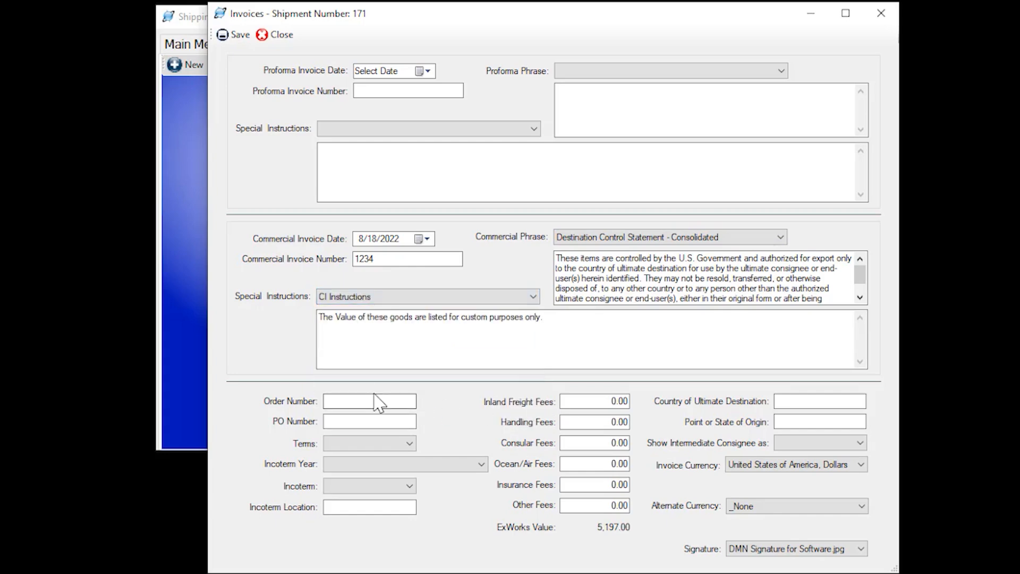
- Enter the order number and PO number for the invoice, and set the payment terms to Net 30
left_click(401, 402)
key("Tab")
type("456")
key("Tab")
left_click(410, 444)
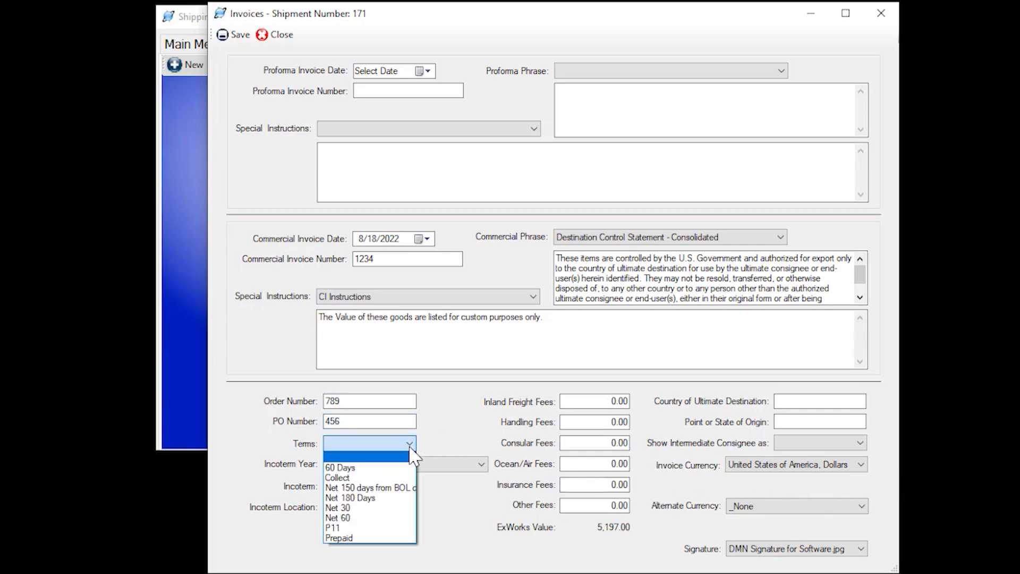
left_click(365, 508)
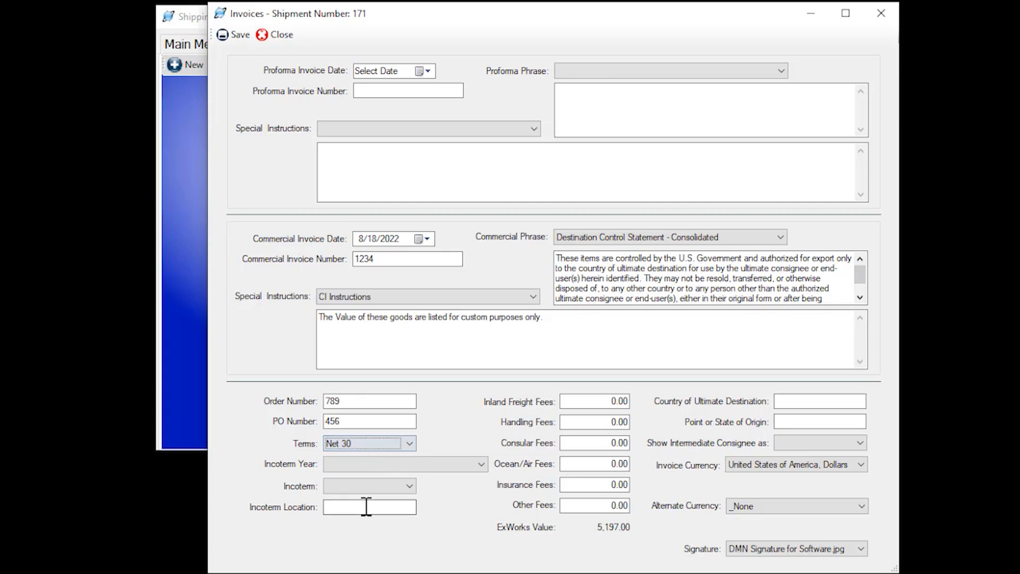
- Base the Incoterm on INCOTERMS 2020 Rules, choose EXW, and set the Incoterm location to Eagan, MN
left_click(482, 465)
left_click(468, 489)
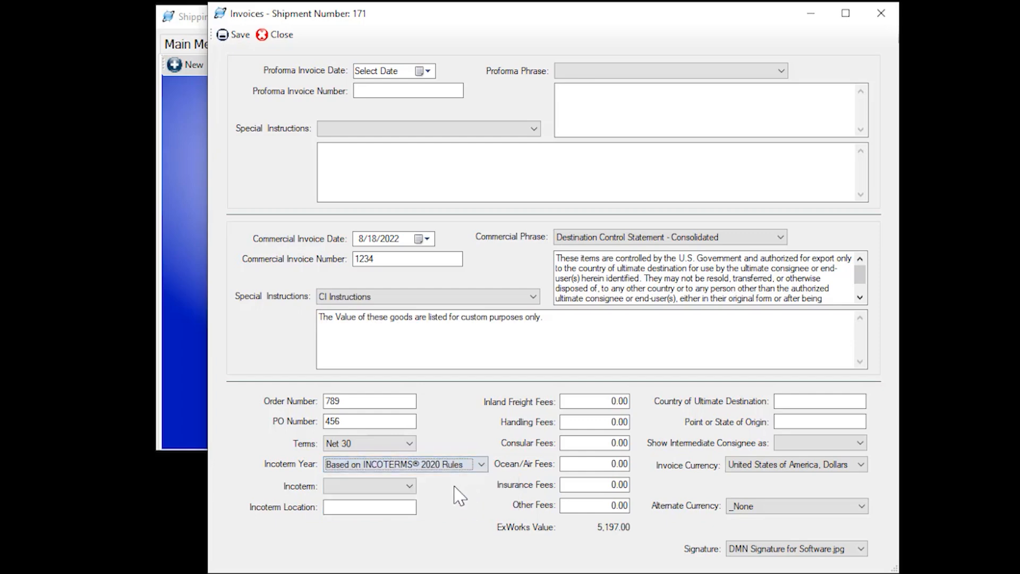
left_click(410, 487)
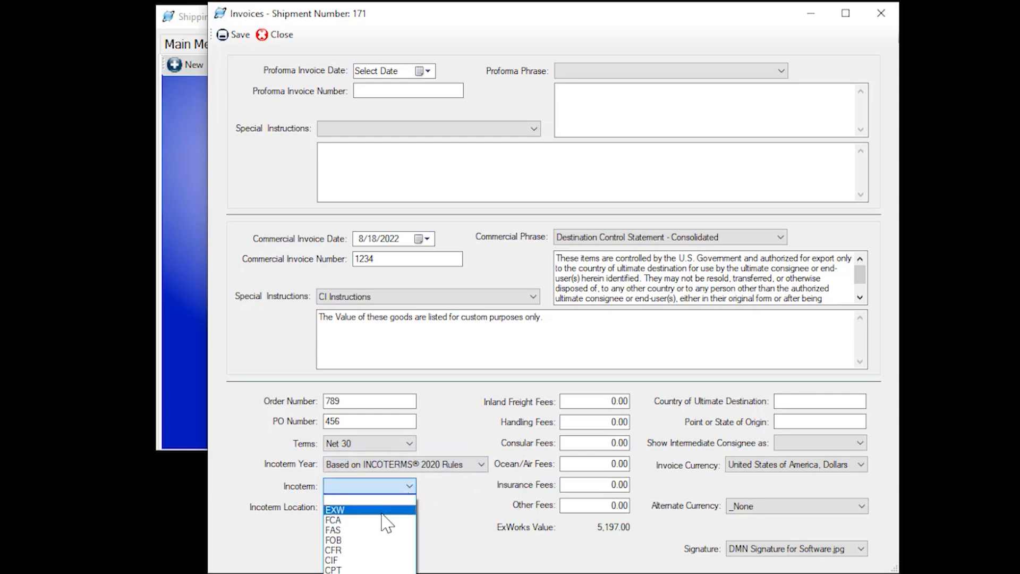
left_click(382, 511)
left_click(388, 509)
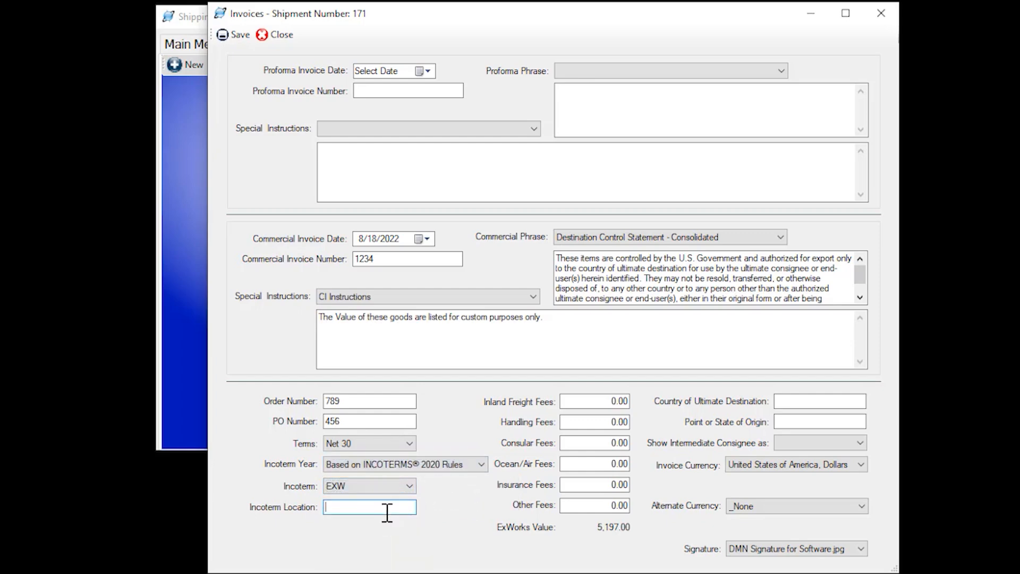
type("Eagan, MN")
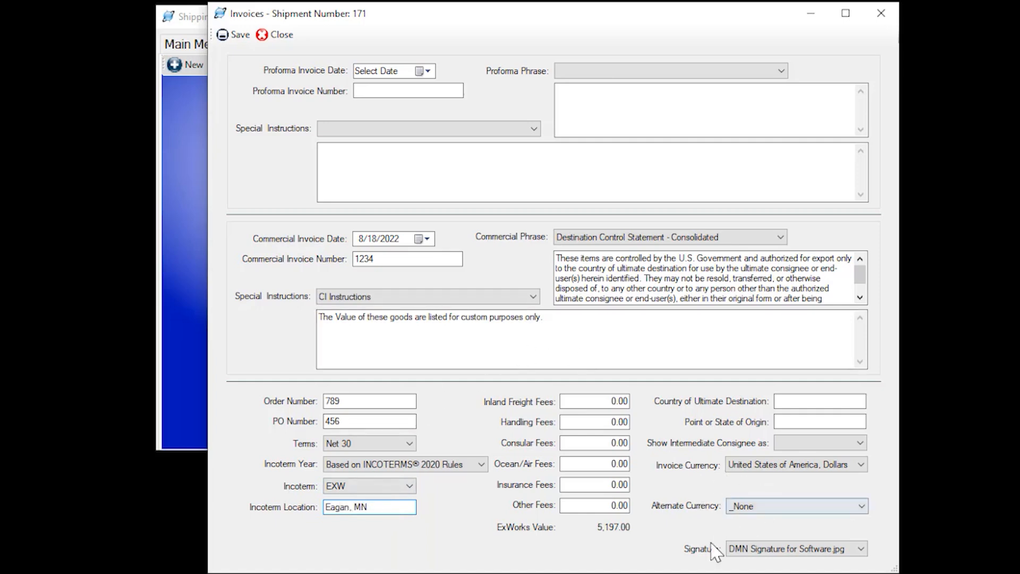
- Set the ocean/air fees to 1000 and close the invoice data
left_click(605, 464)
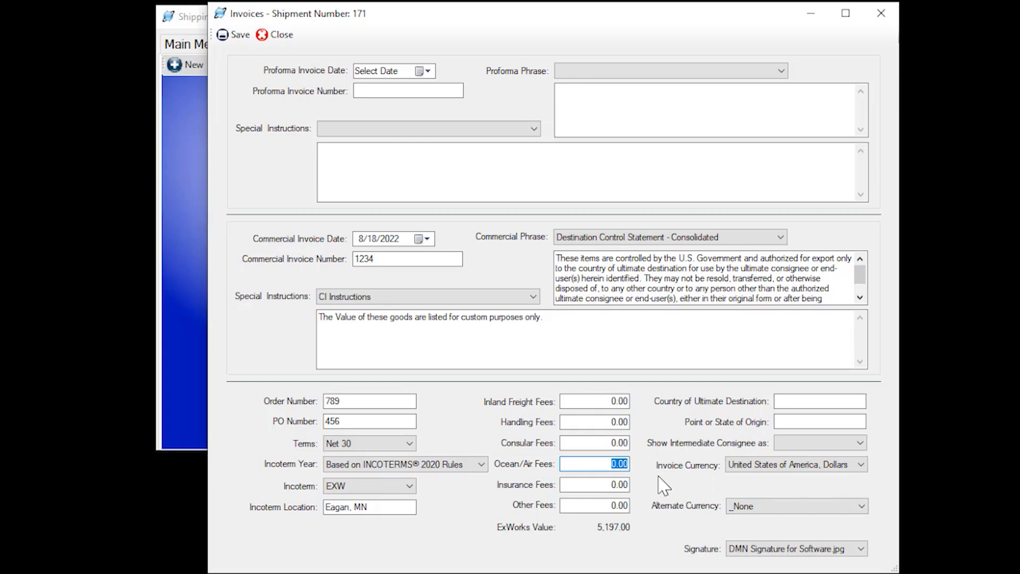
type("1000")
key("Tab")
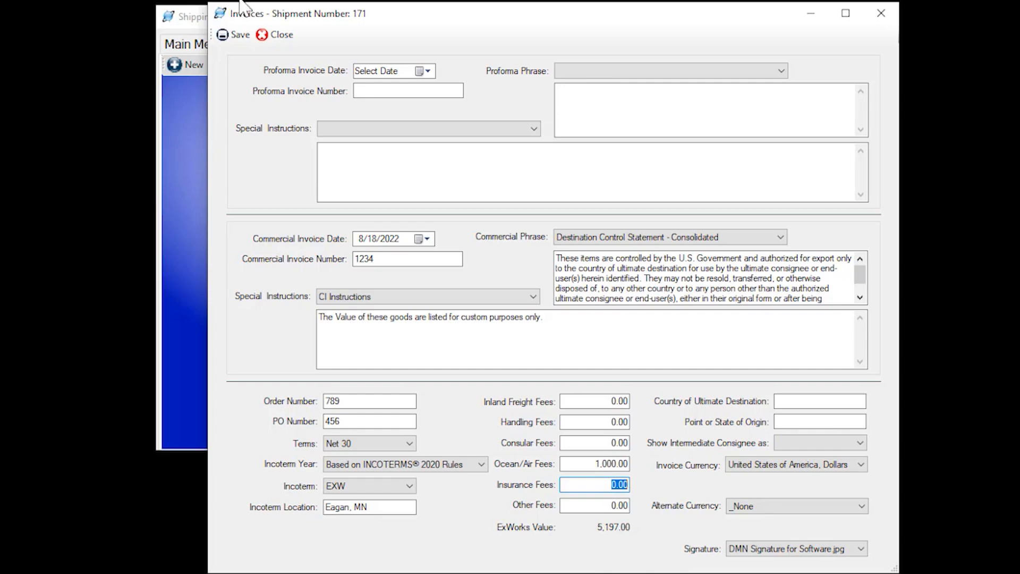
left_click(276, 34)
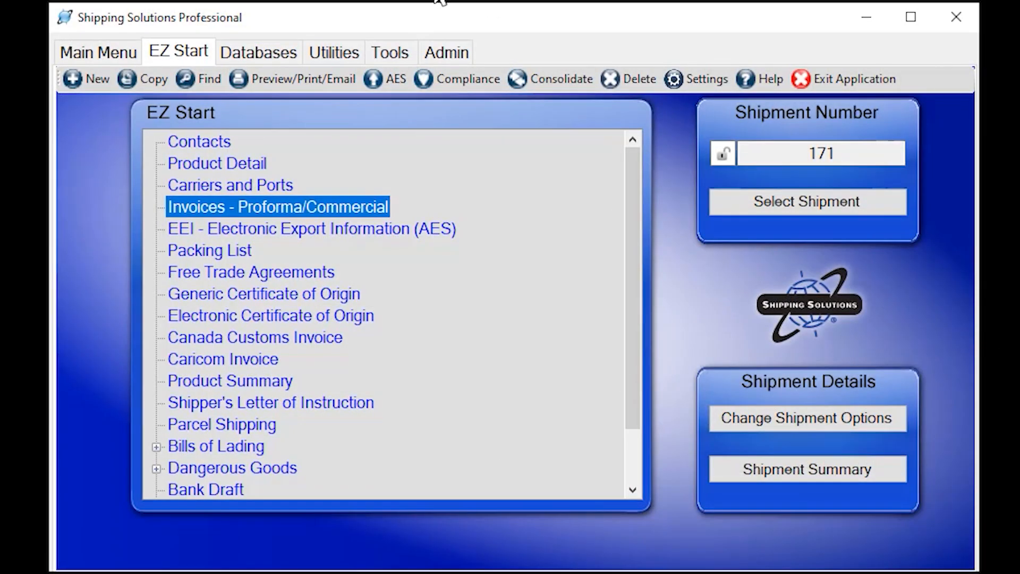
- Preview the shipment's Commercial Invoice, close the preview, and look through the list of other available export documents
left_click(268, 80)
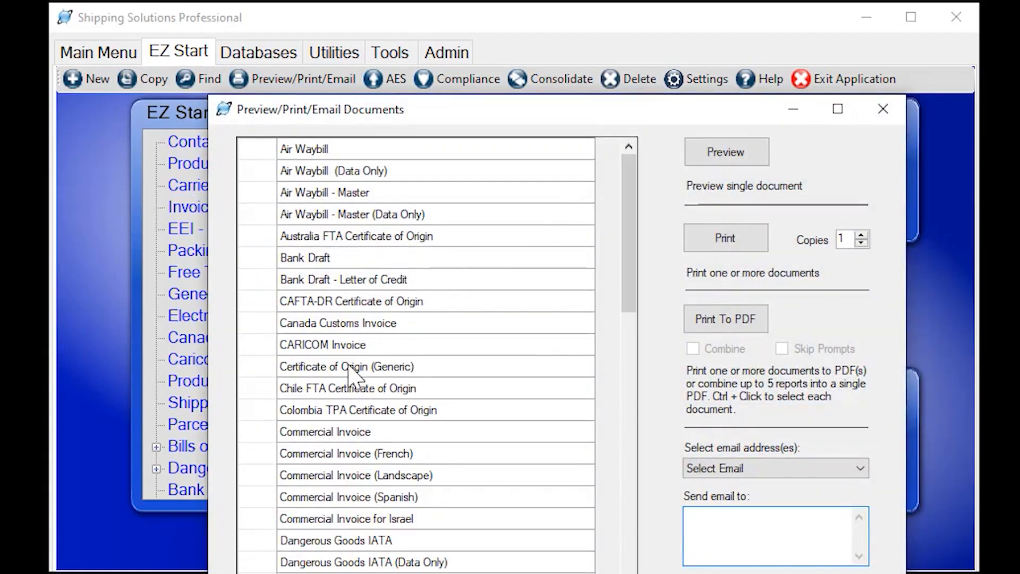
left_click(340, 432)
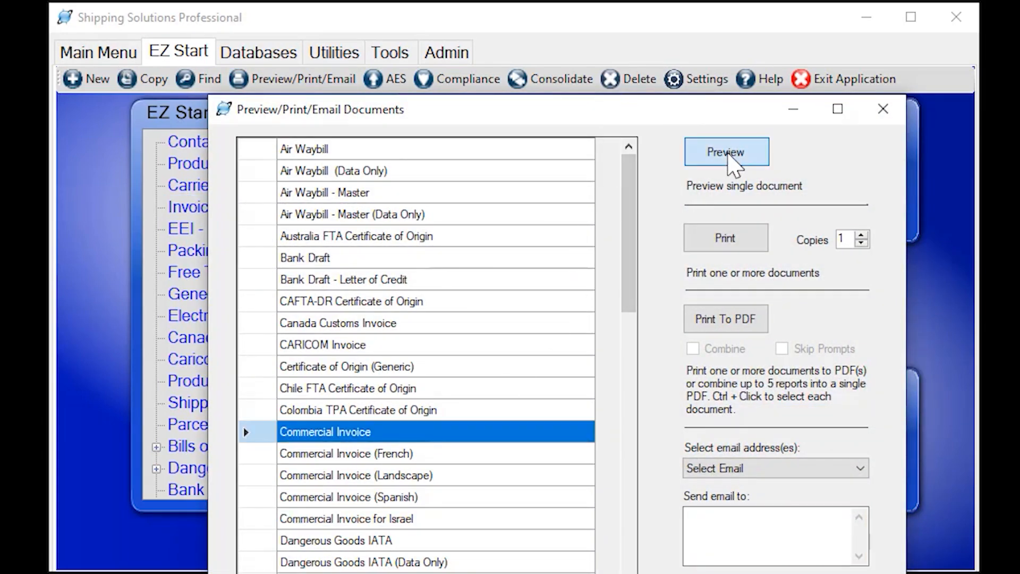
left_click(728, 153)
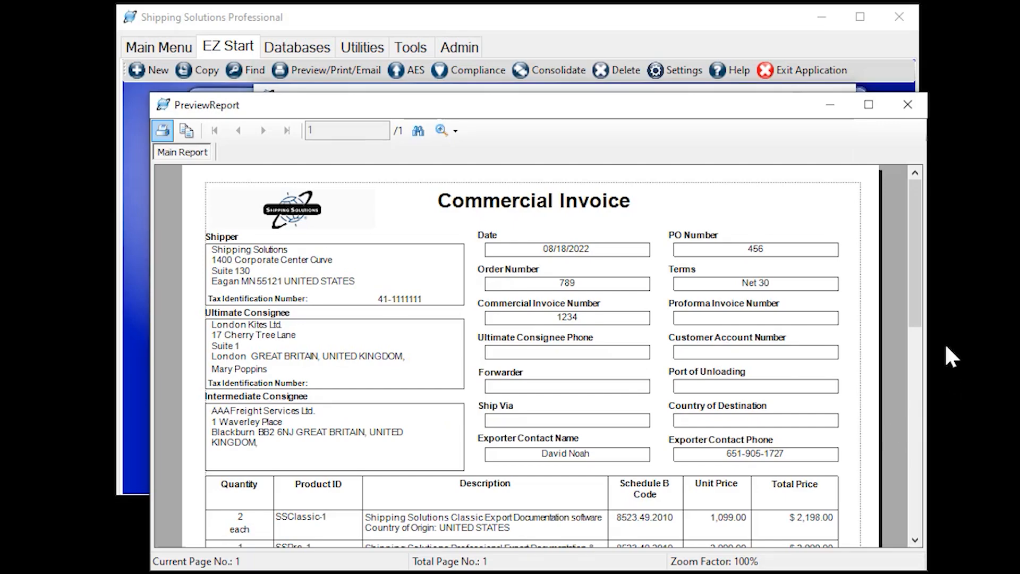
mouse_move(918, 280)
left_mouse_down()
mouse_move(939, 482)
mouse_move(928, 273)
left_mouse_up()
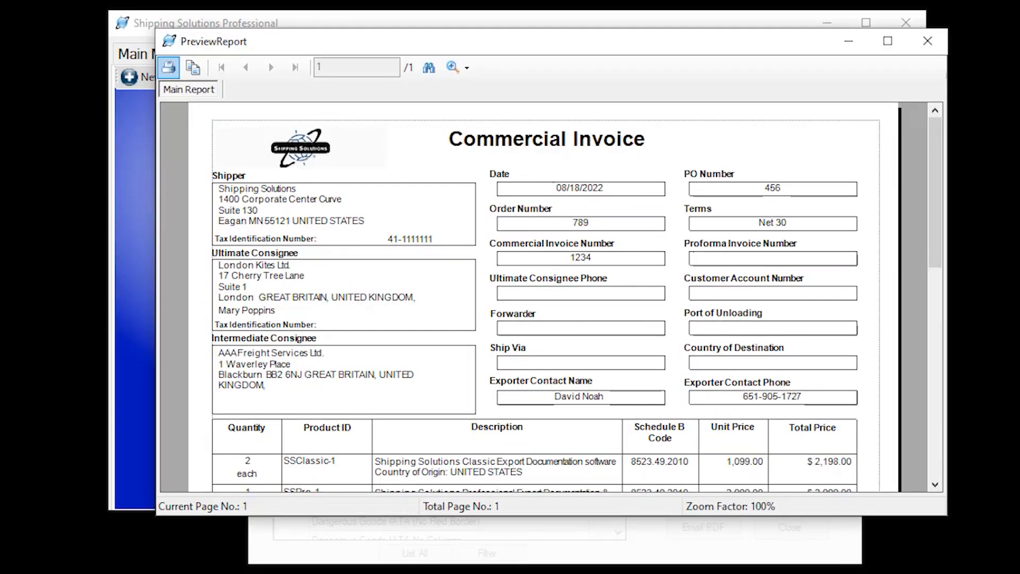
left_click(928, 41)
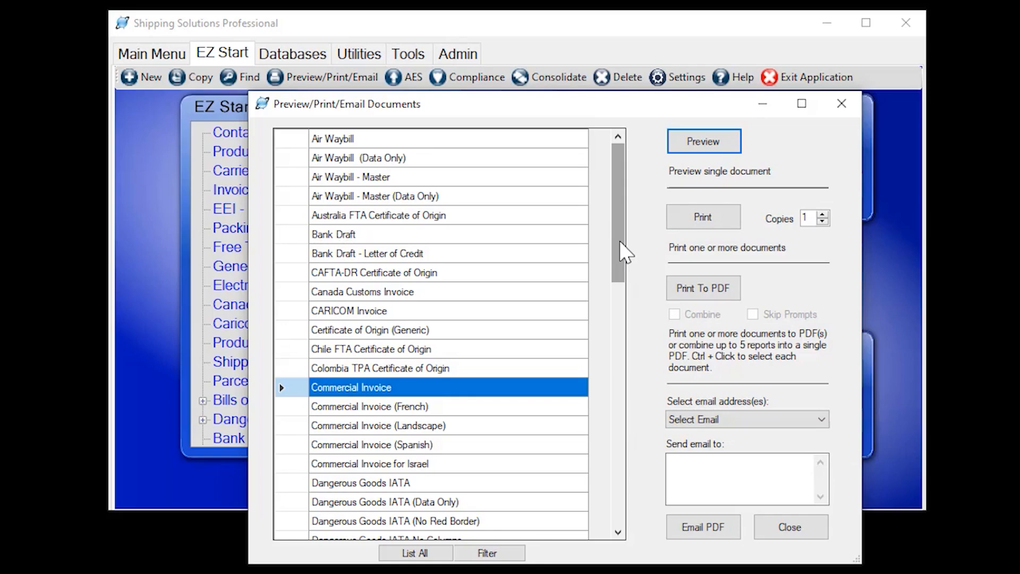
left_click_drag(625, 254, 620, 295)
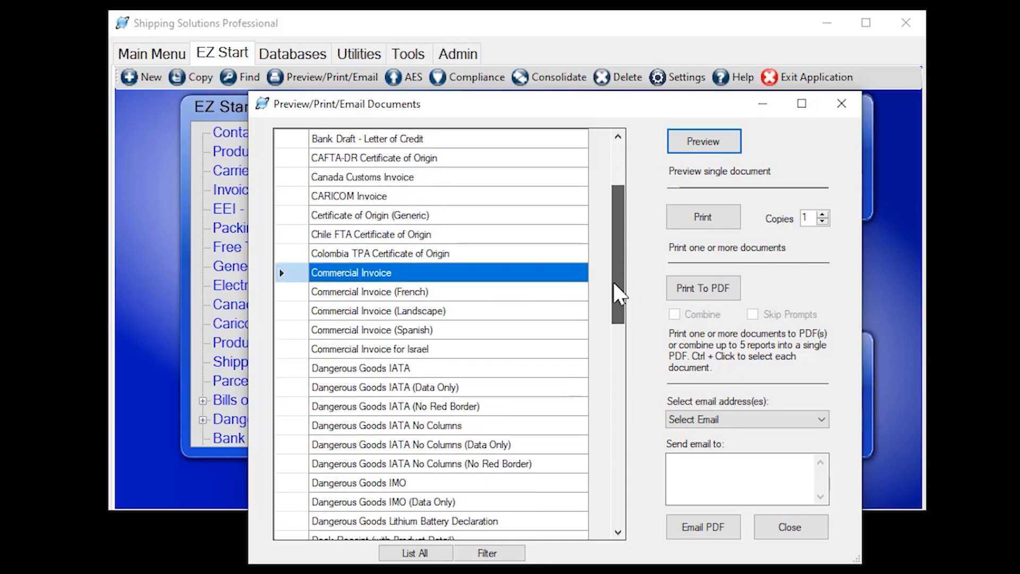
left_click_drag(615, 285, 599, 499)
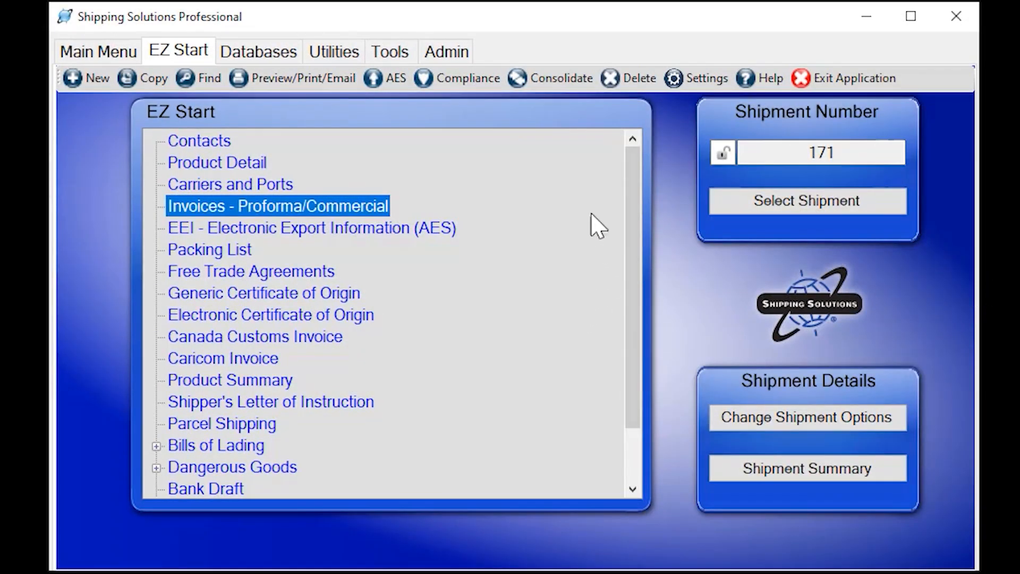
- Review the AES filing instructions and missing fields for the shipment, look at the ACE Portal sign-in page, and close the submission
left_click(397, 84)
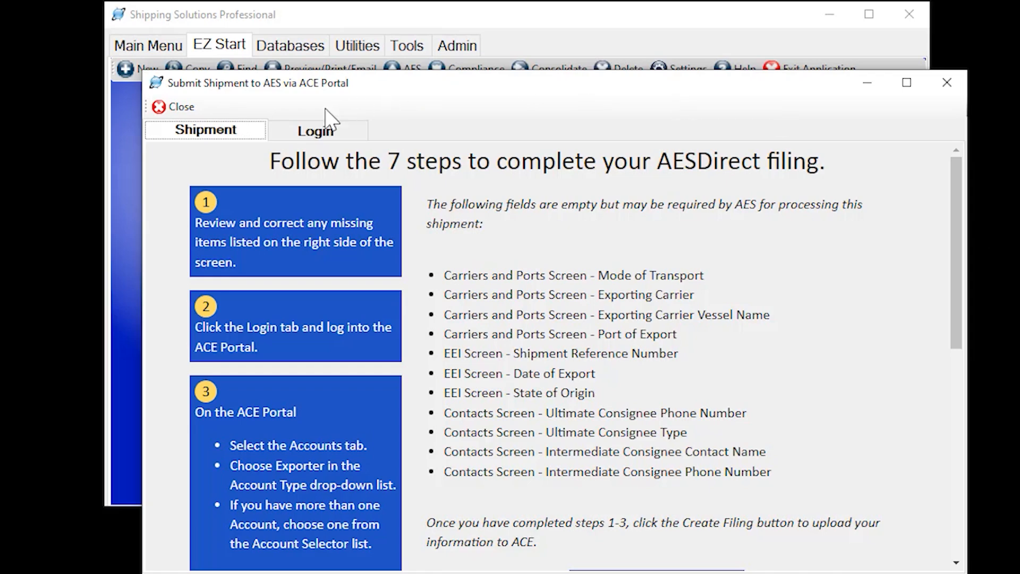
left_click(316, 130)
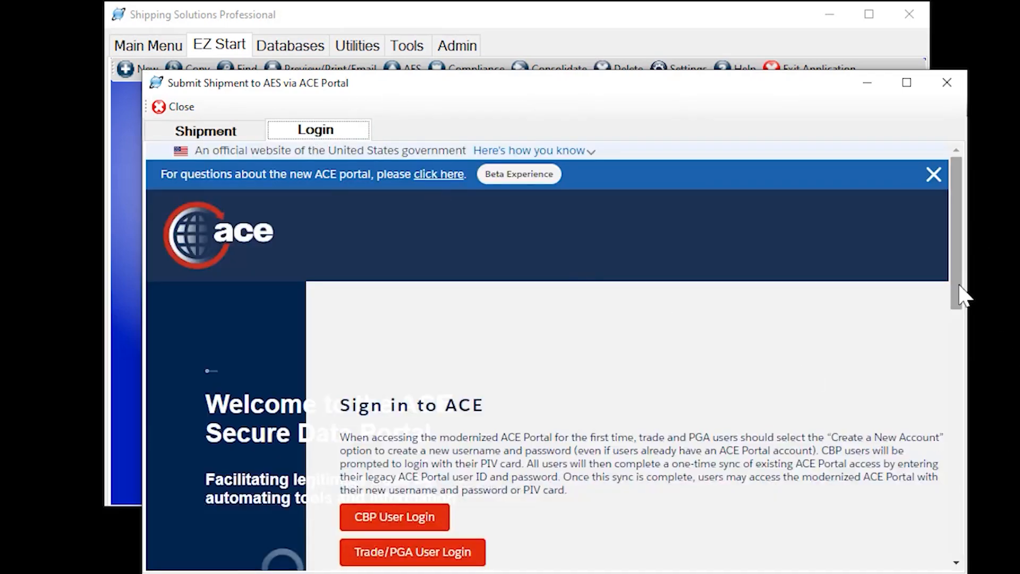
left_click_drag(958, 296, 961, 330)
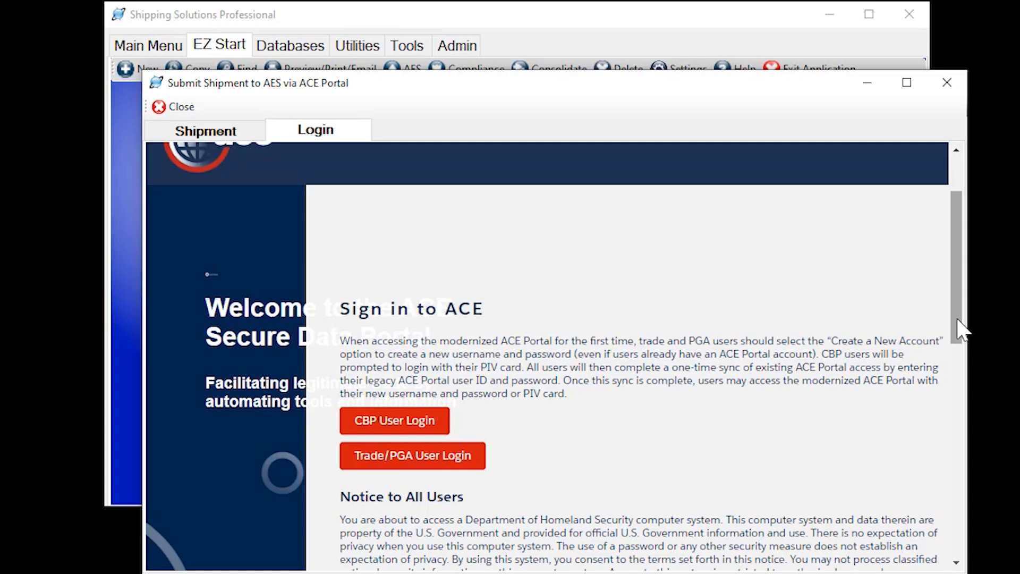
left_click(947, 82)
- Examine the screening options offered in the Export Compliance Module and close it without running a screening
left_click(471, 78)
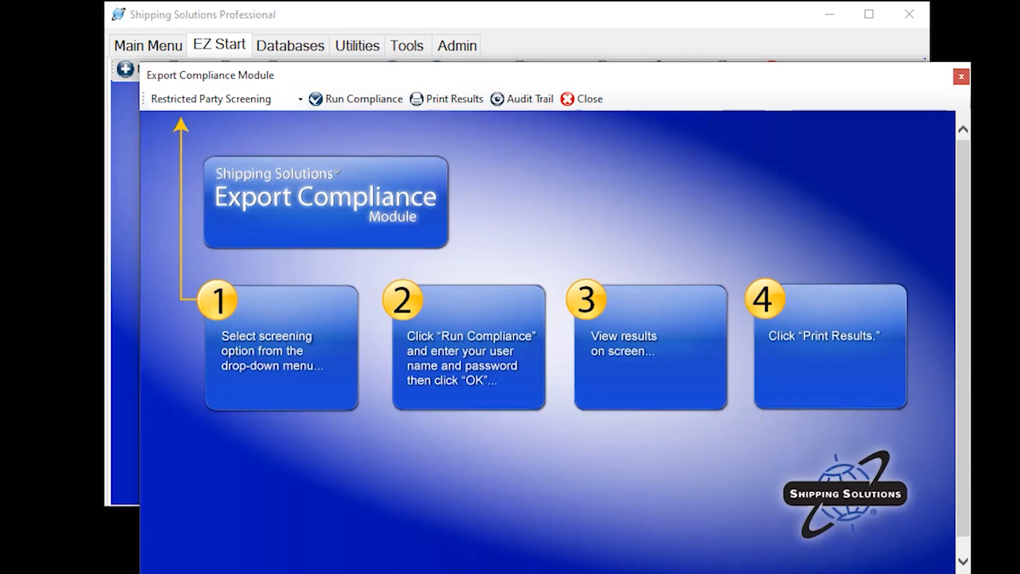
left_click(295, 100)
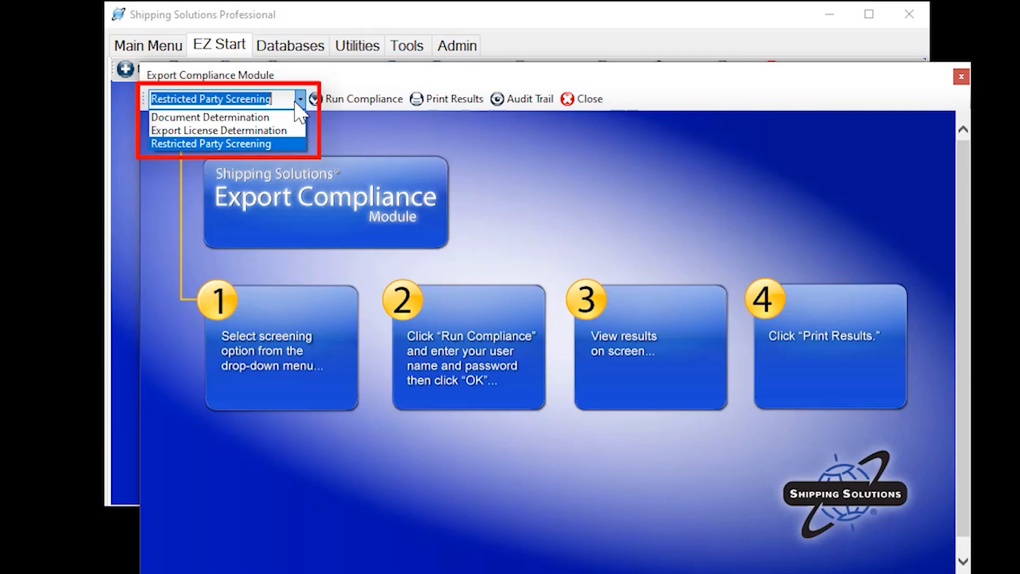
left_click(582, 211)
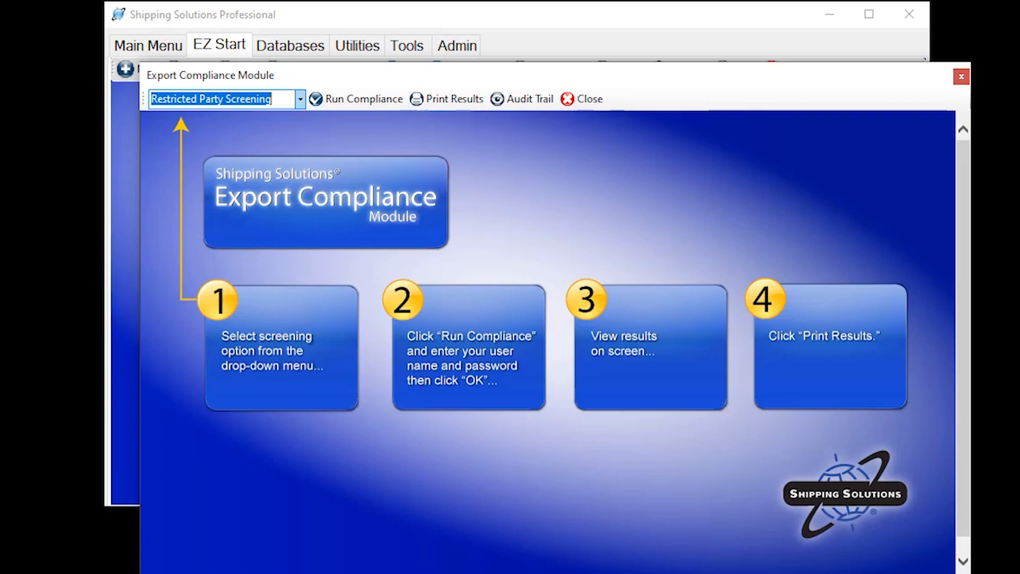
left_click(585, 100)
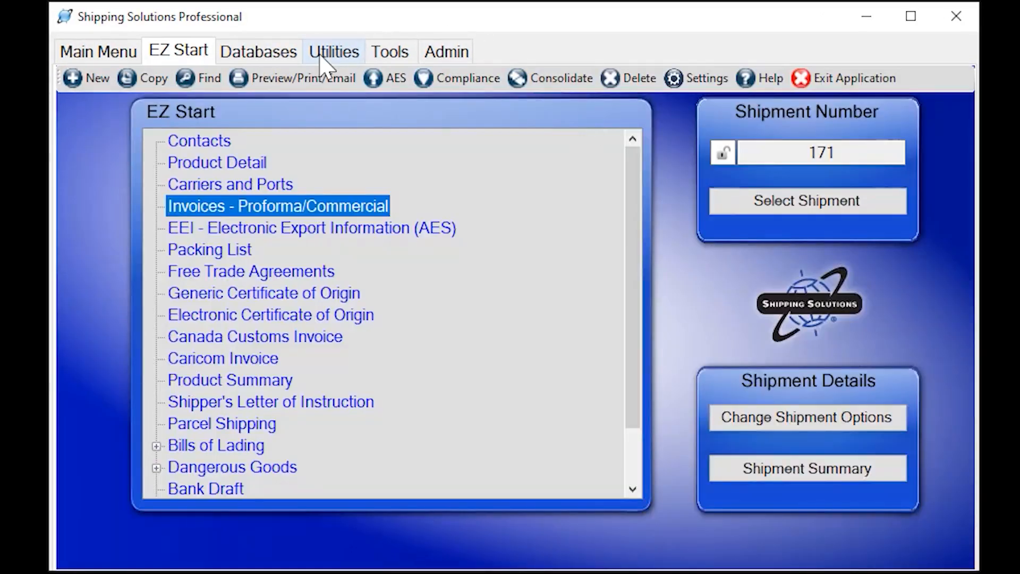
- Examine the available reports and Excel export options under Generate Reports, close it, and view the list of data tools
left_click(348, 46)
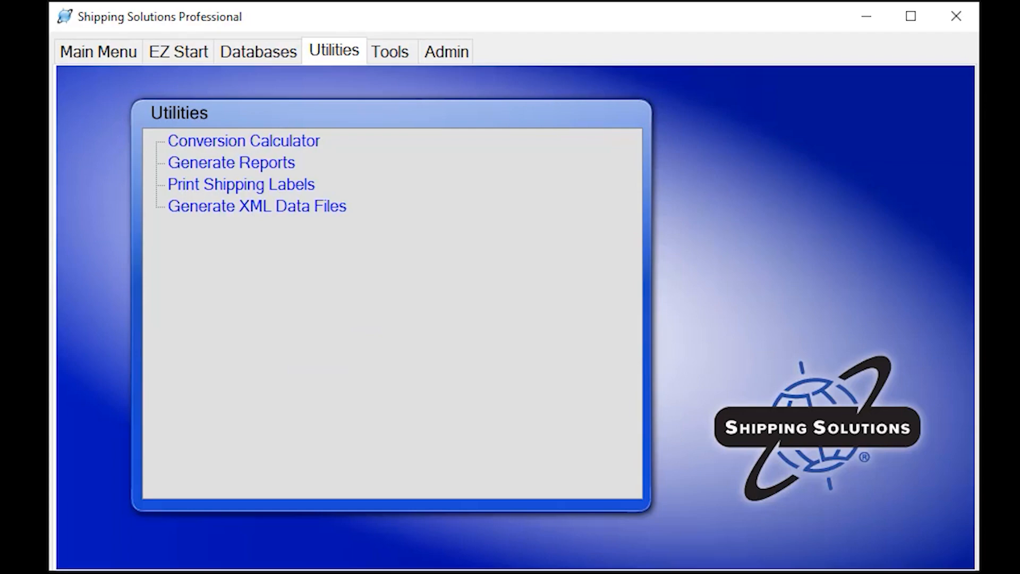
left_click(246, 162)
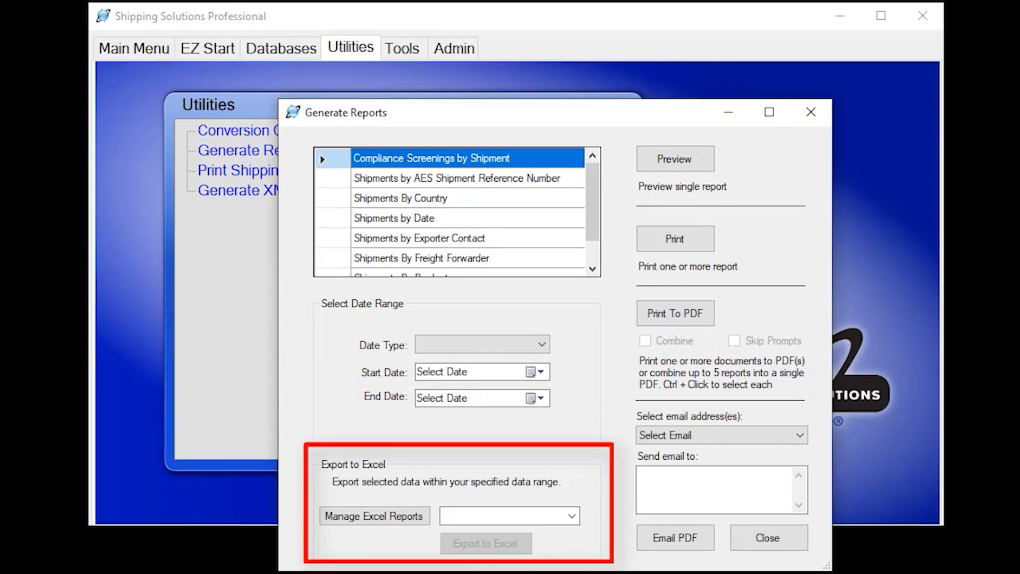
left_click(811, 111)
left_click(393, 58)
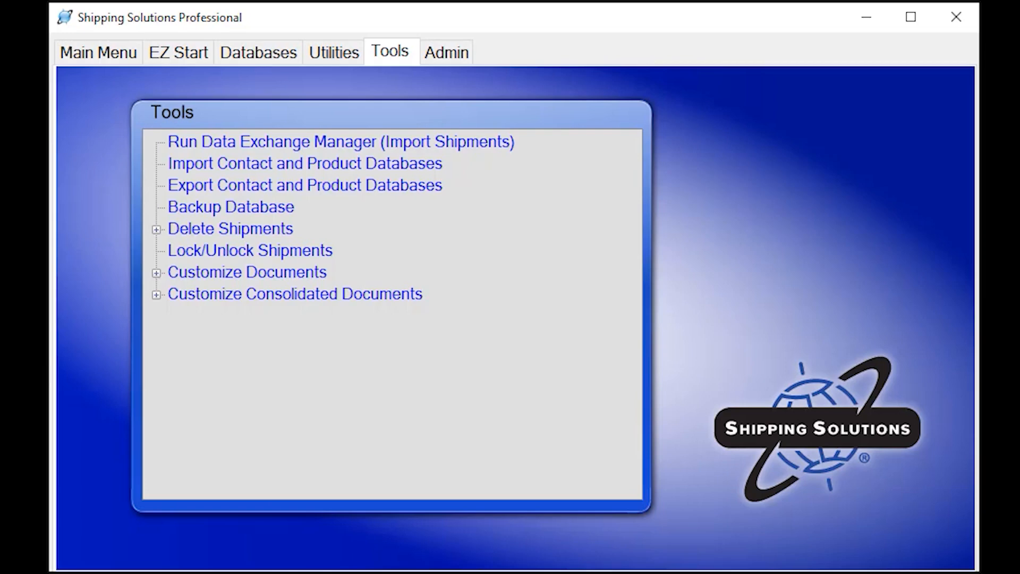
- Open the New Shipment Defaults within the administration's Global Settings
left_click(439, 63)
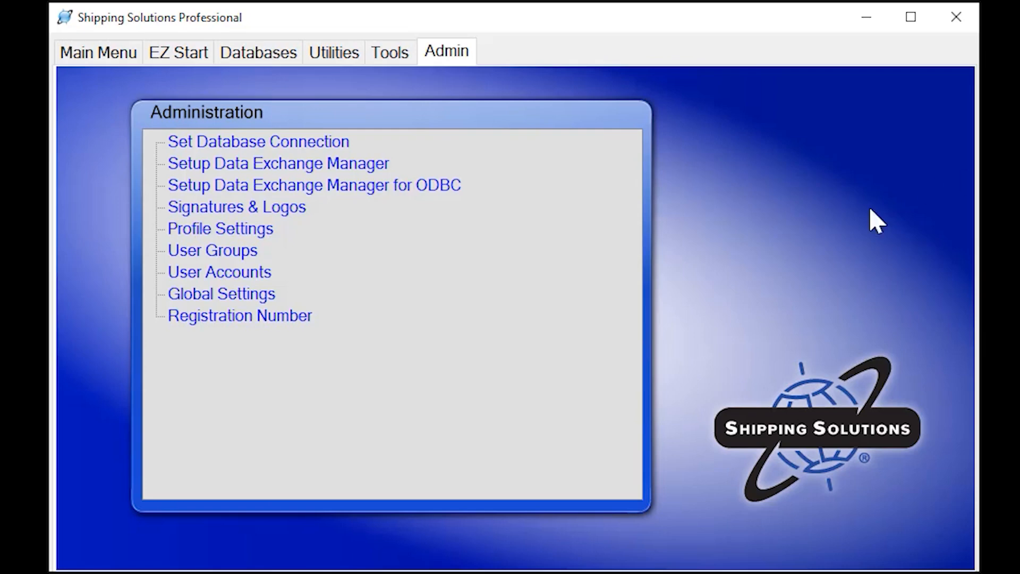
left_click(228, 294)
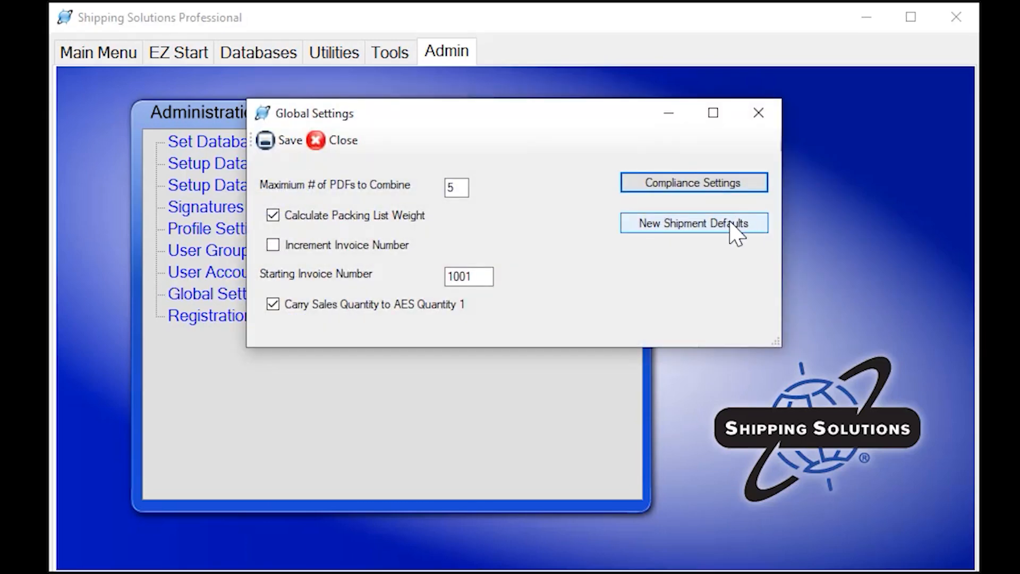
left_click(734, 229)
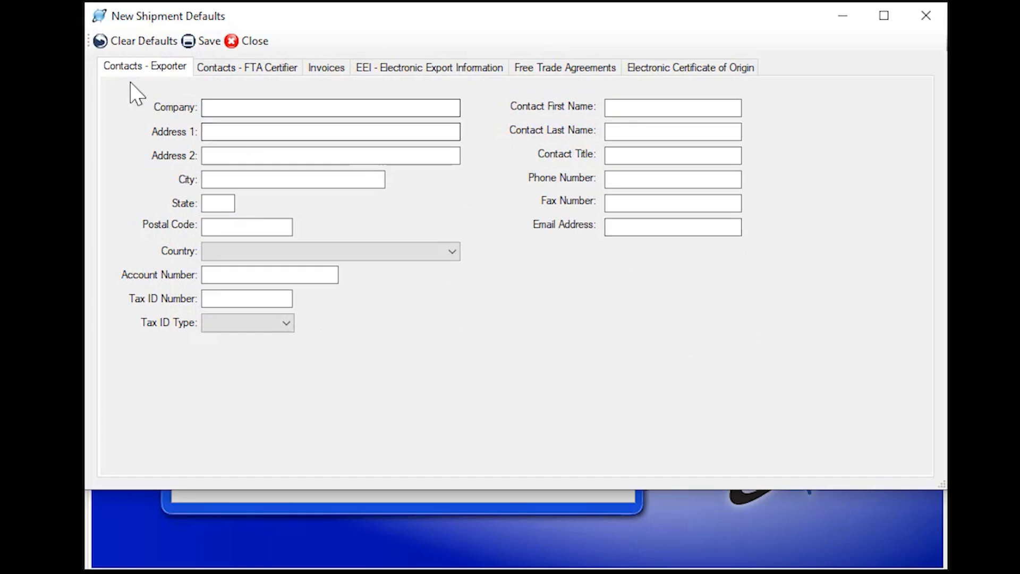